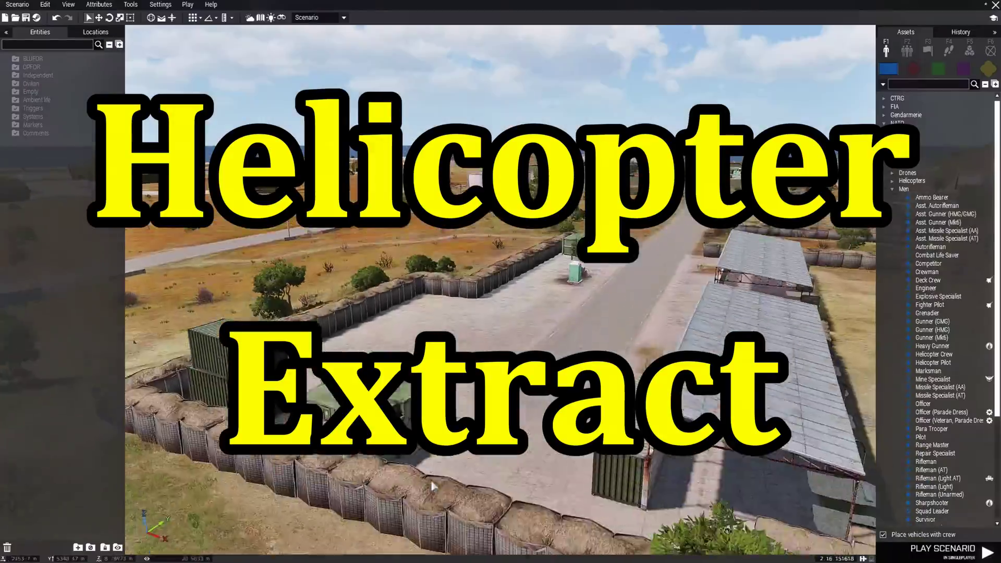
- Fly the camera to the Stratis runway apron and show NATO infantry group compositions
key("w")
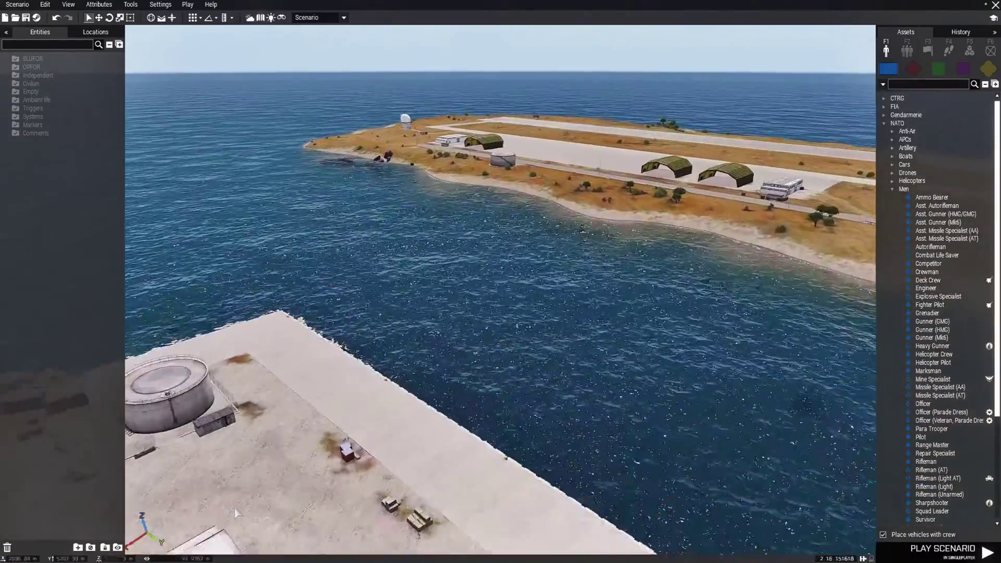
key("w")
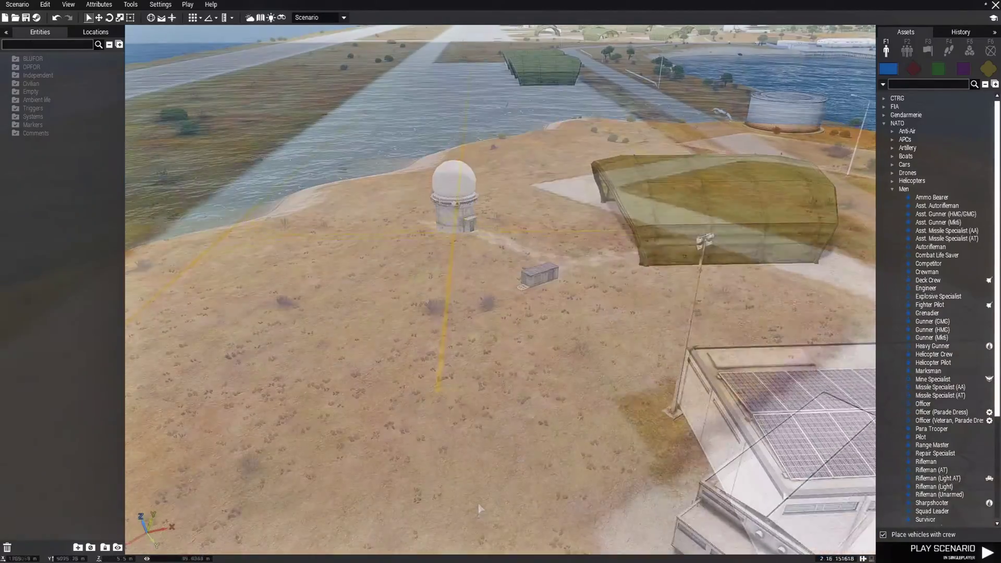
left_click(907, 50)
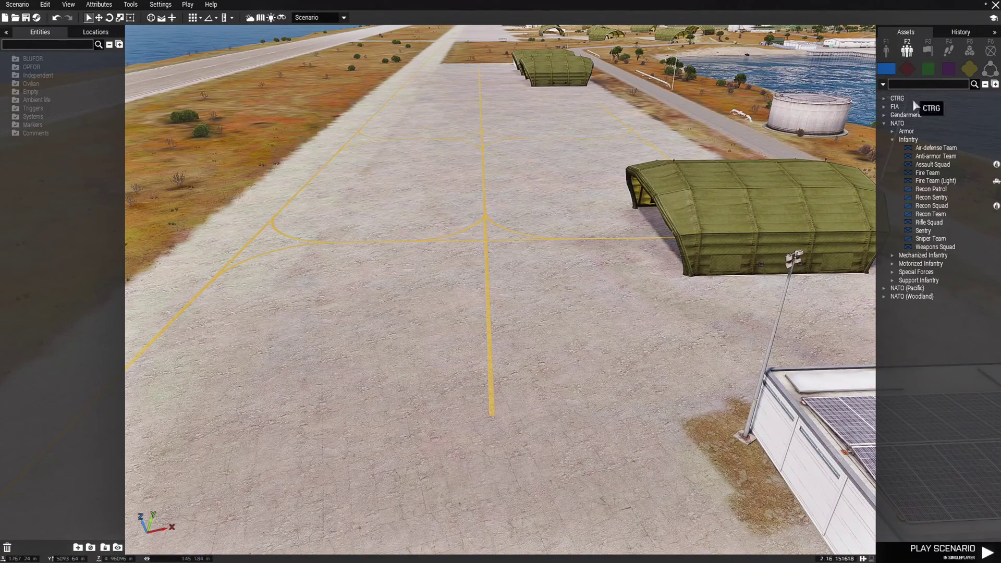
- Place a NATO Recon Patrol (Alpha 1-1) on the runway apron and check it on the map
left_click(924, 189)
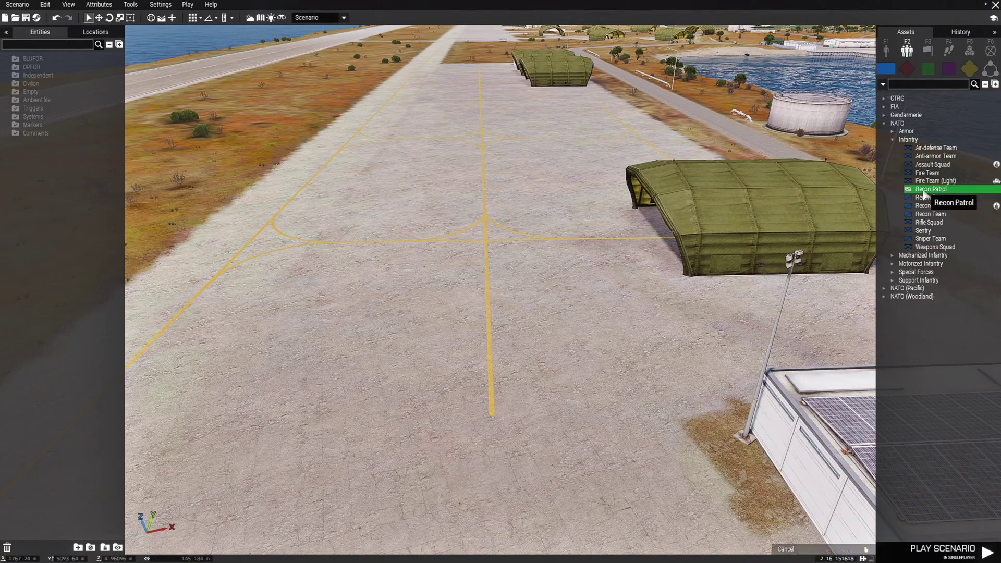
left_click(407, 385)
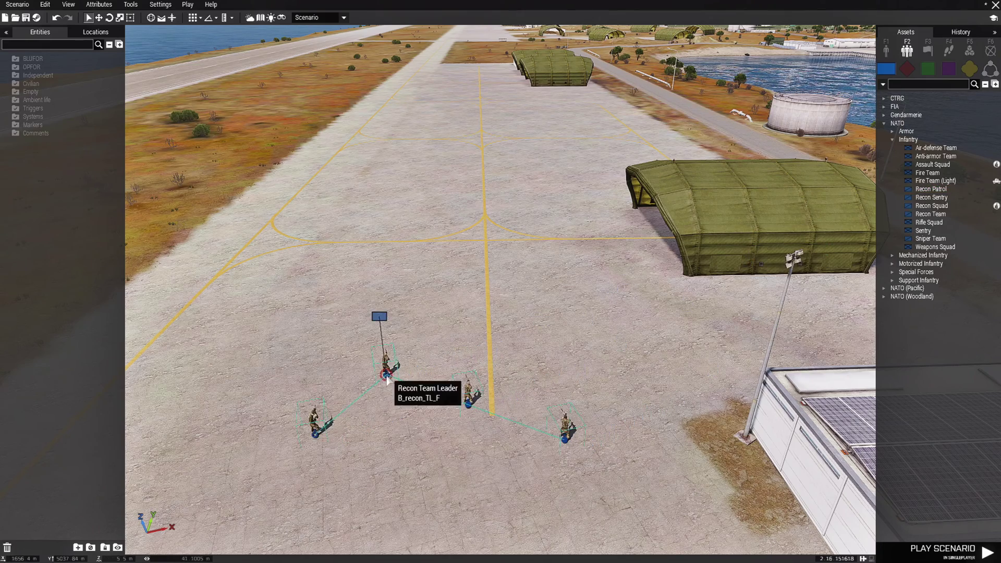
key("m")
scroll(325, 105, "down", 5)
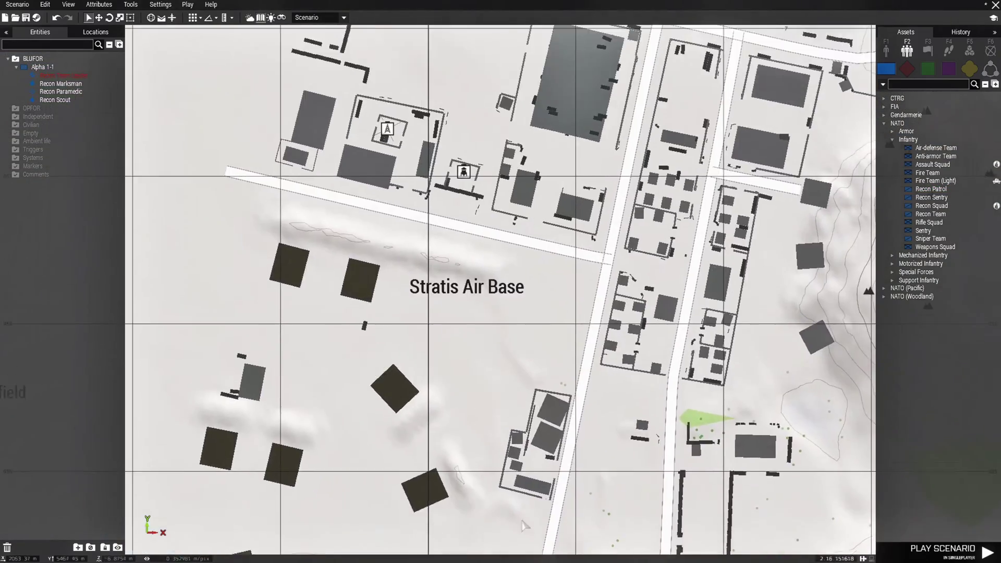
scroll(387, 333, "up", 6)
scroll(387, 333, "up", 3)
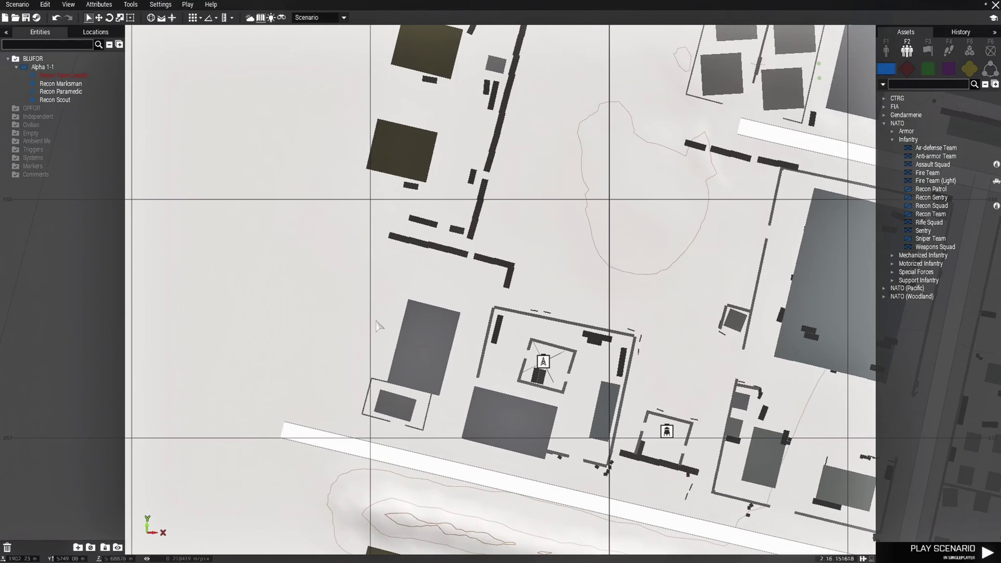
key("m")
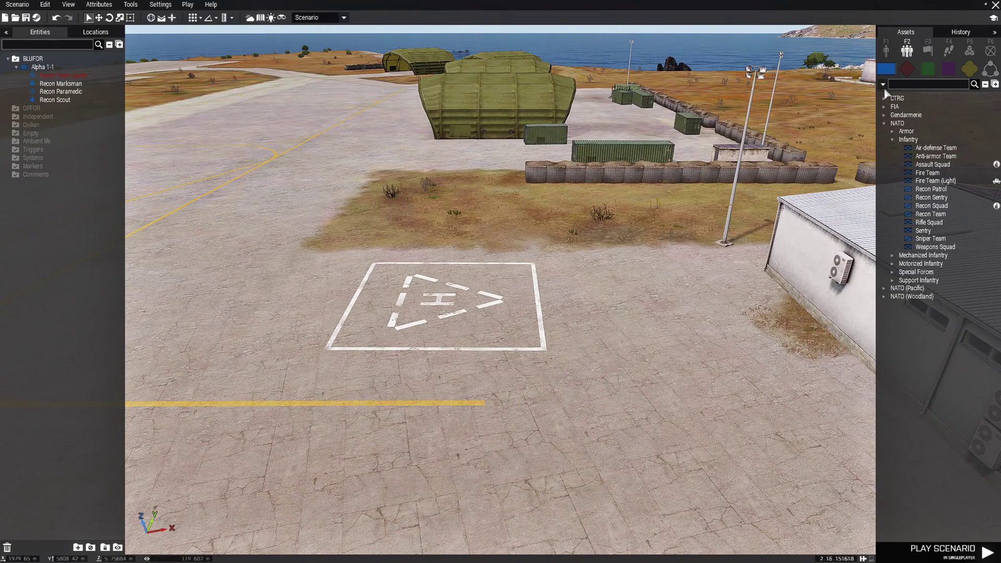
left_click(886, 50)
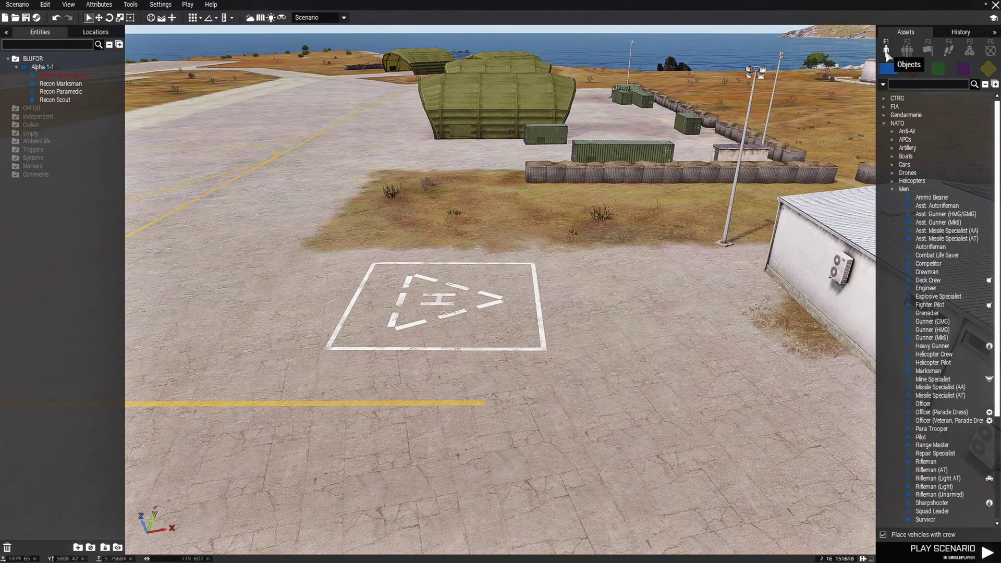
- Place a crewed UH-80 Ghost Hawk from NATO Helicopters on the helipad and rotate it side-on
left_click(892, 181)
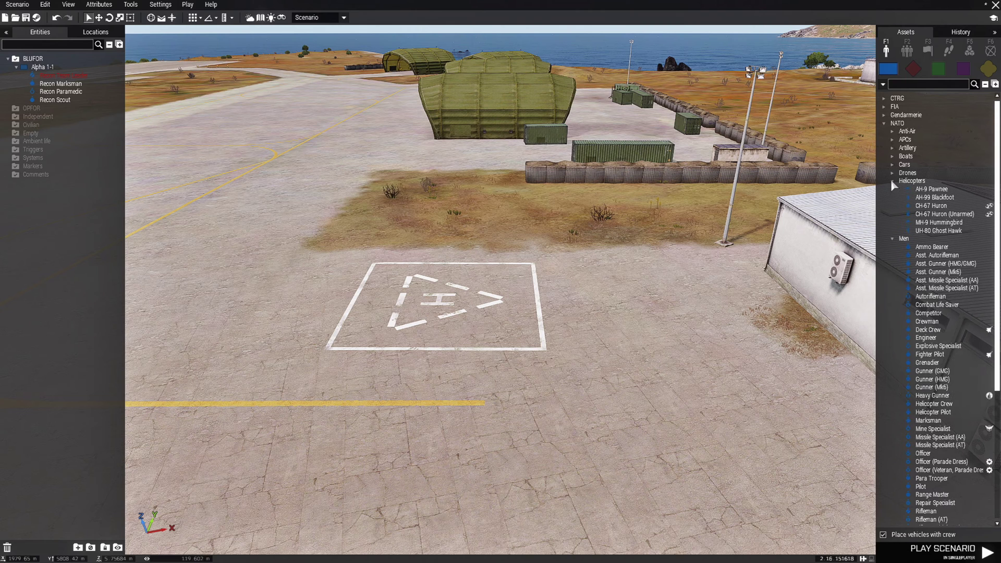
mouse_move(923, 237)
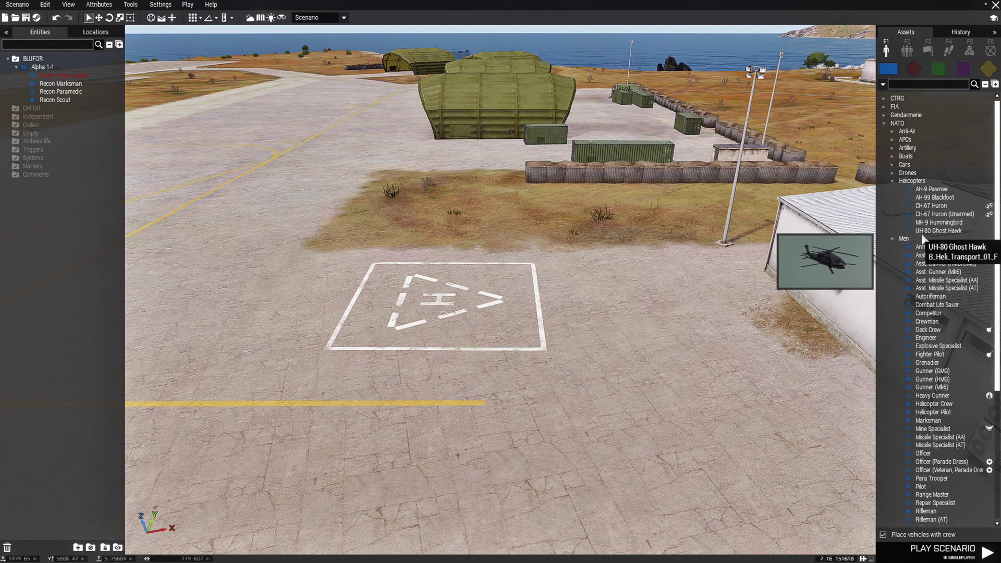
left_click(923, 231)
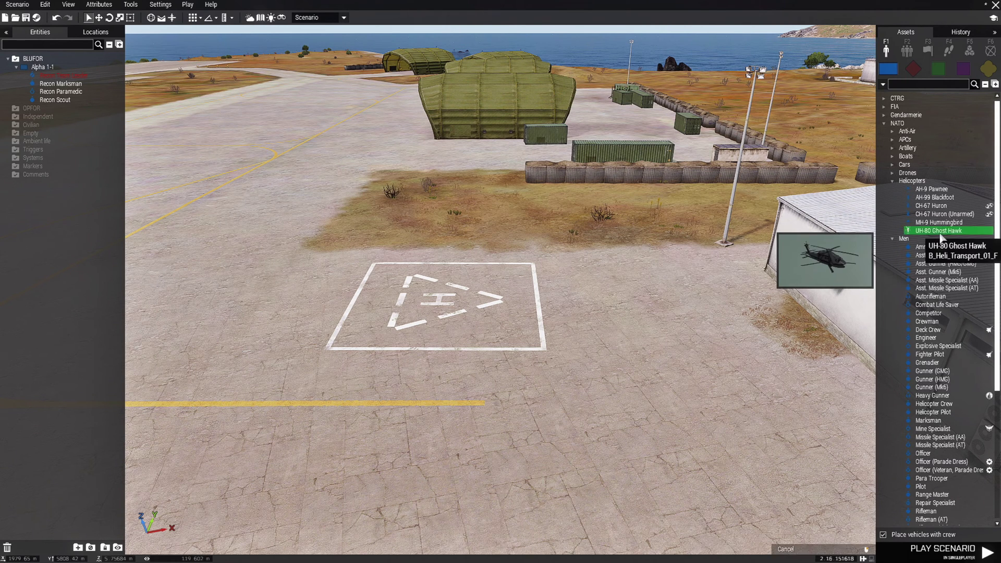
scroll(465, 296, "up", 5)
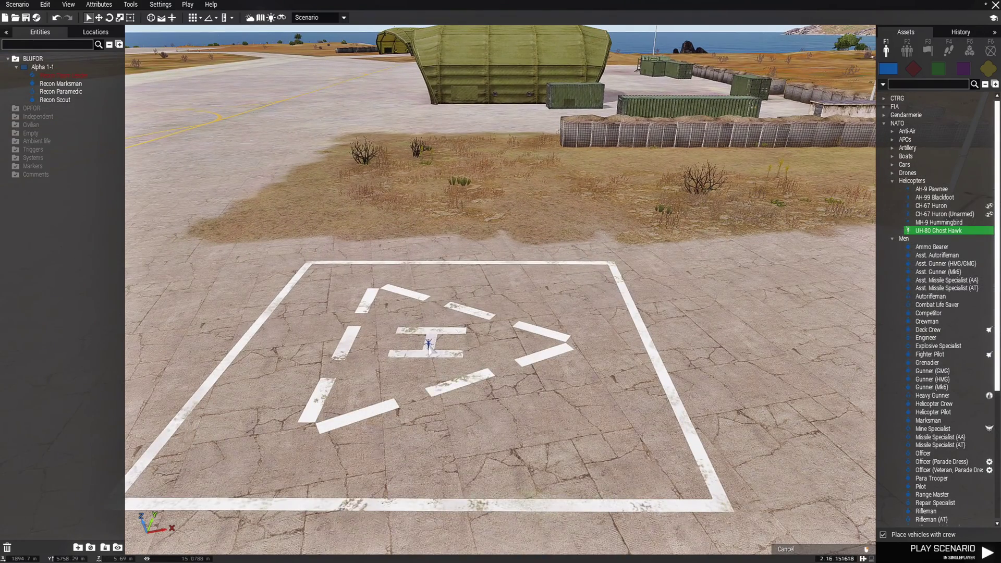
left_click(431, 354)
left_click_drag(391, 300, 404, 363, "shift")
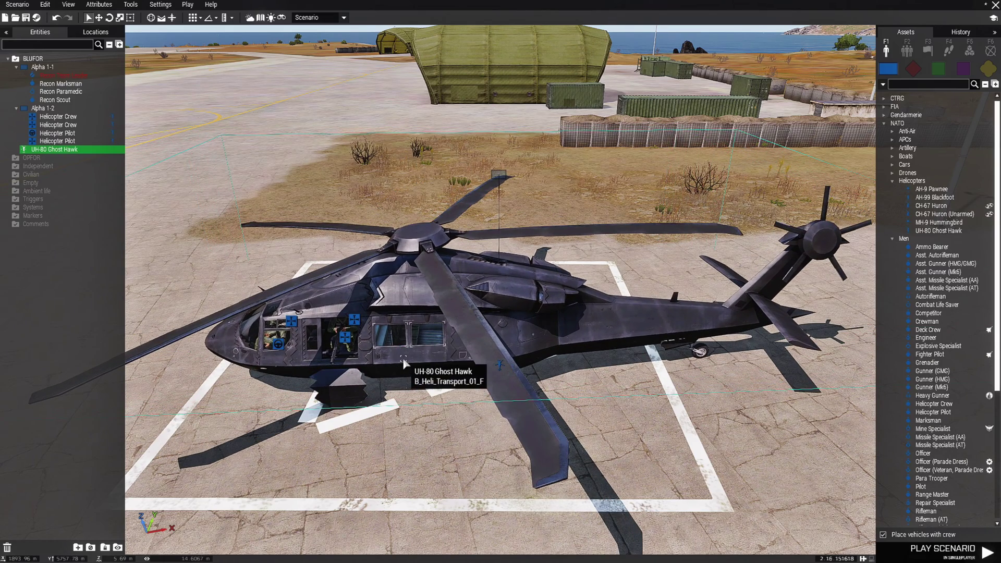
- Set the Ghost Hawk's Variable Name attribute to heli1 and confirm
double_click(404, 364)
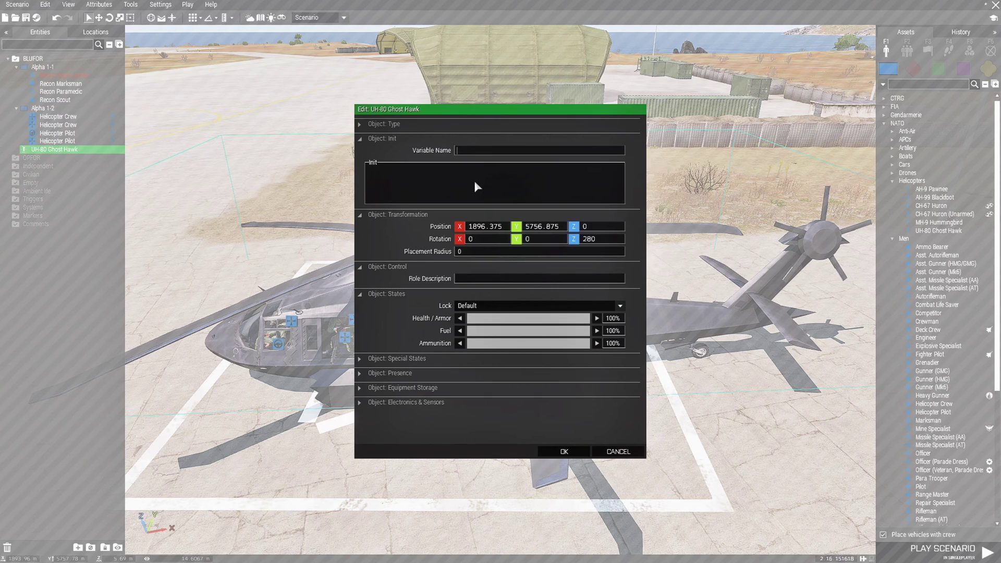
type("heli1")
left_click(564, 451)
left_click(399, 494)
scroll(399, 494, "down", 5)
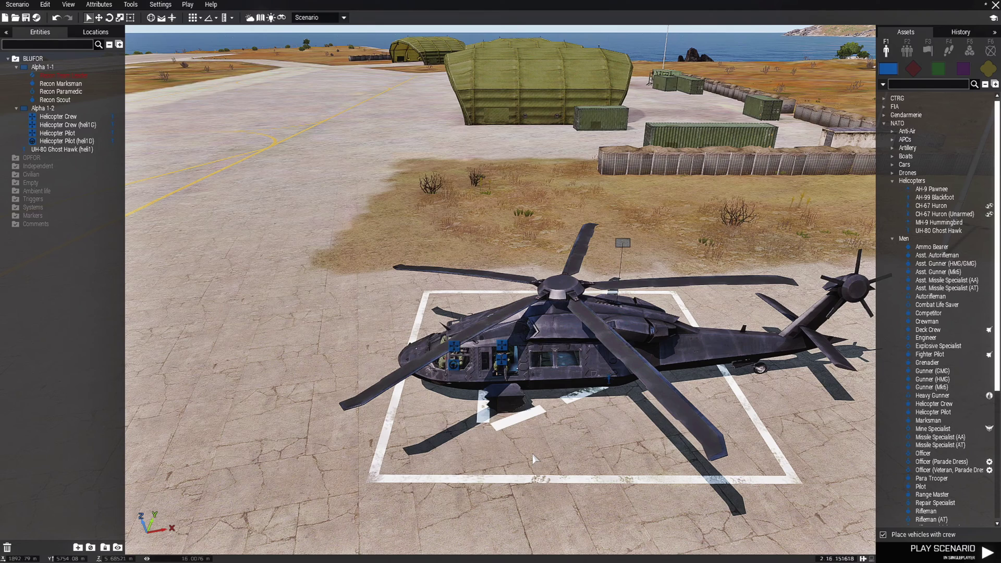
- Select the heli1 Ghost Hawk and verify its helipad position on the 2D map
left_click(508, 334)
left_click_drag(477, 324, 371, 202)
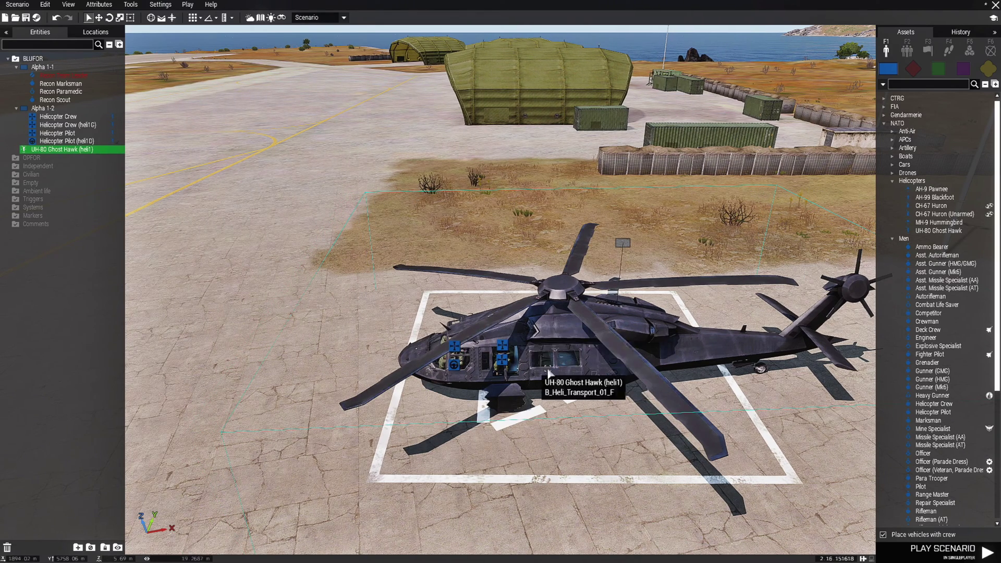
key("m")
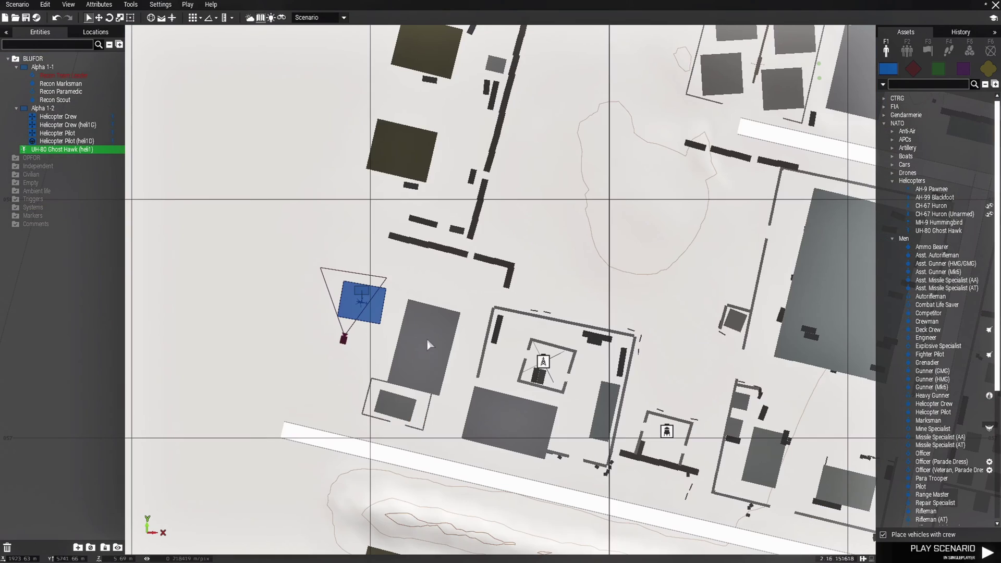
scroll(348, 285, "up", 3)
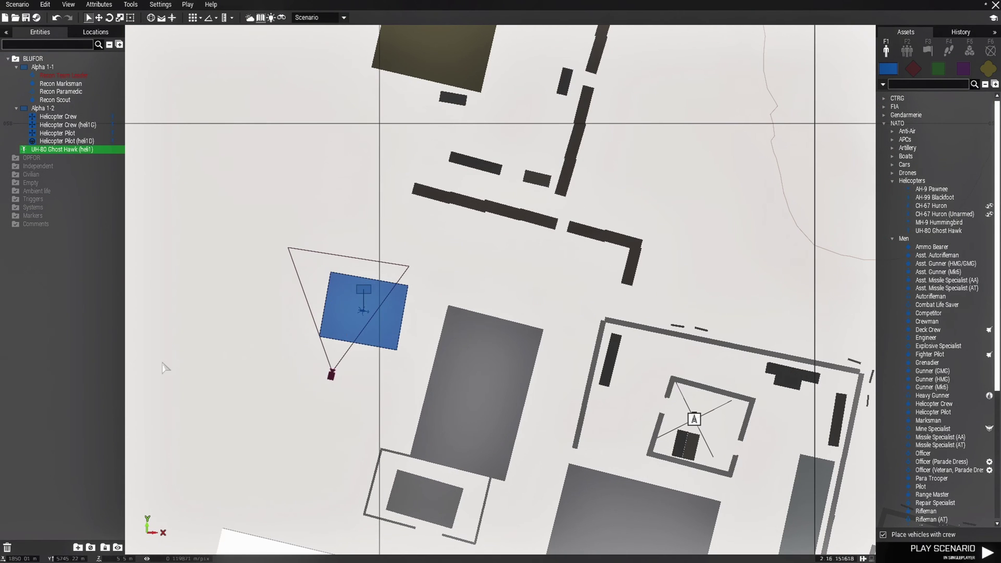
key("m")
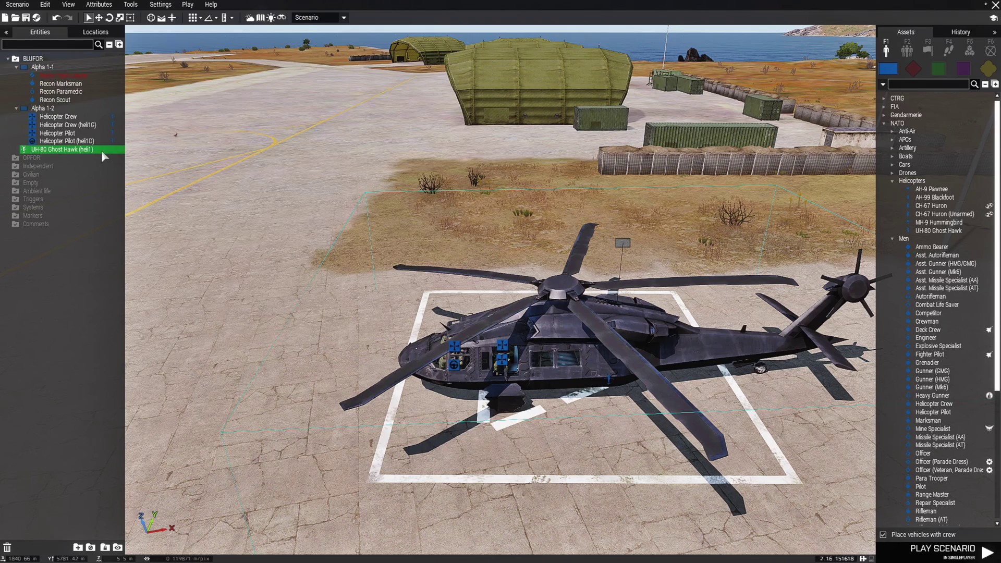
key("a")
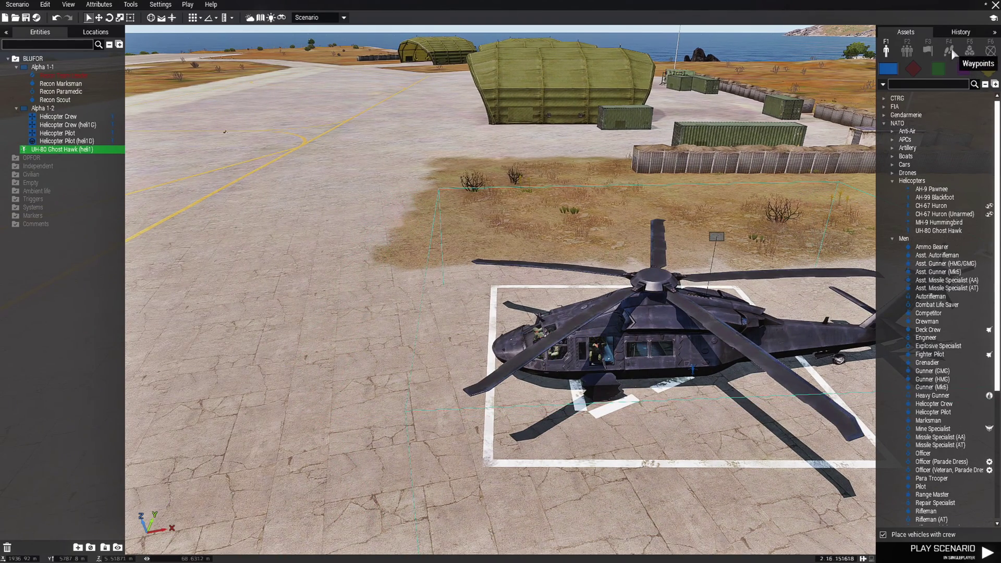
- Choose the MOVE waypoint type and delete a misplaced first attempt on the apron
left_click(949, 50)
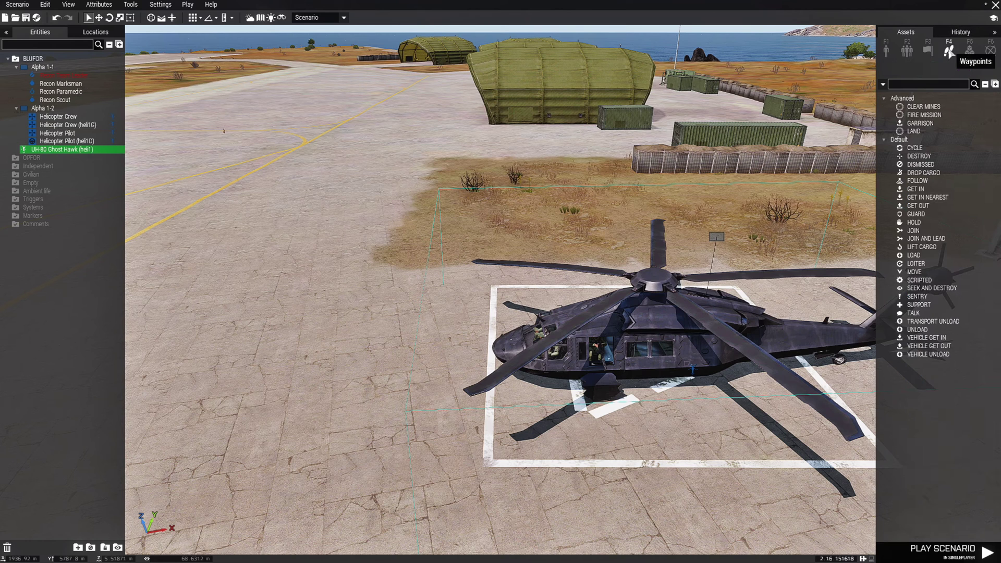
left_click(913, 272)
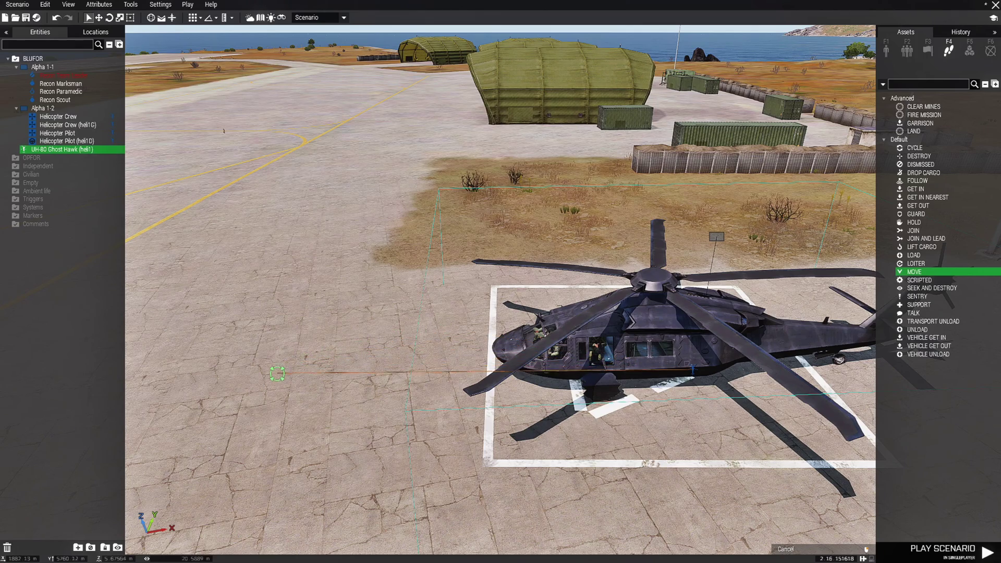
key("a")
key("a")
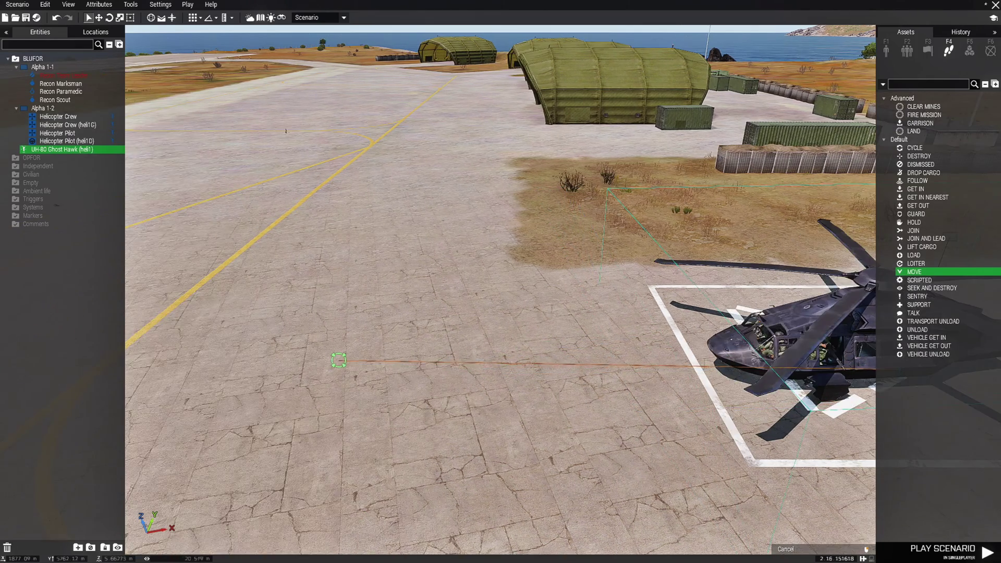
key("d")
left_click(299, 360)
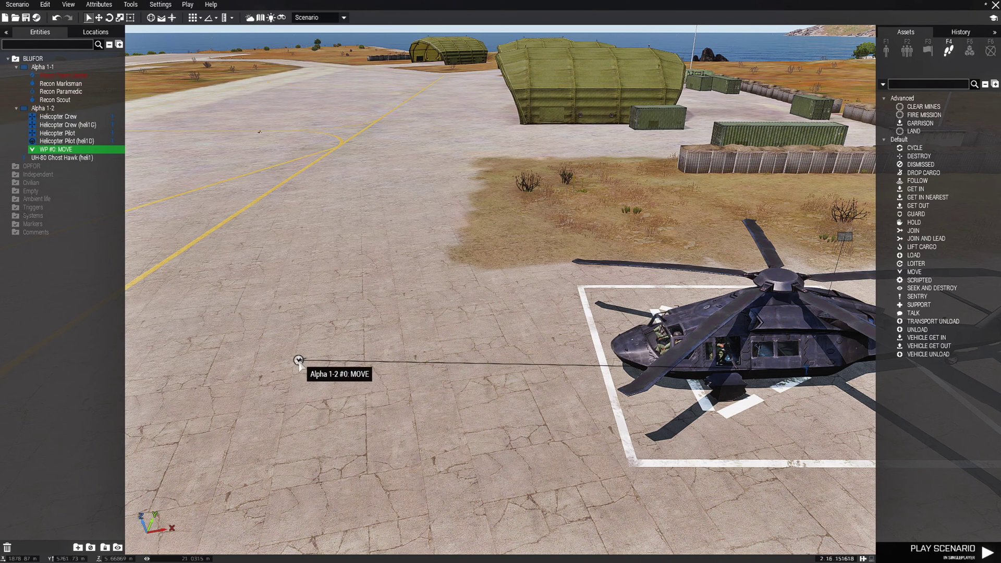
key("Delete")
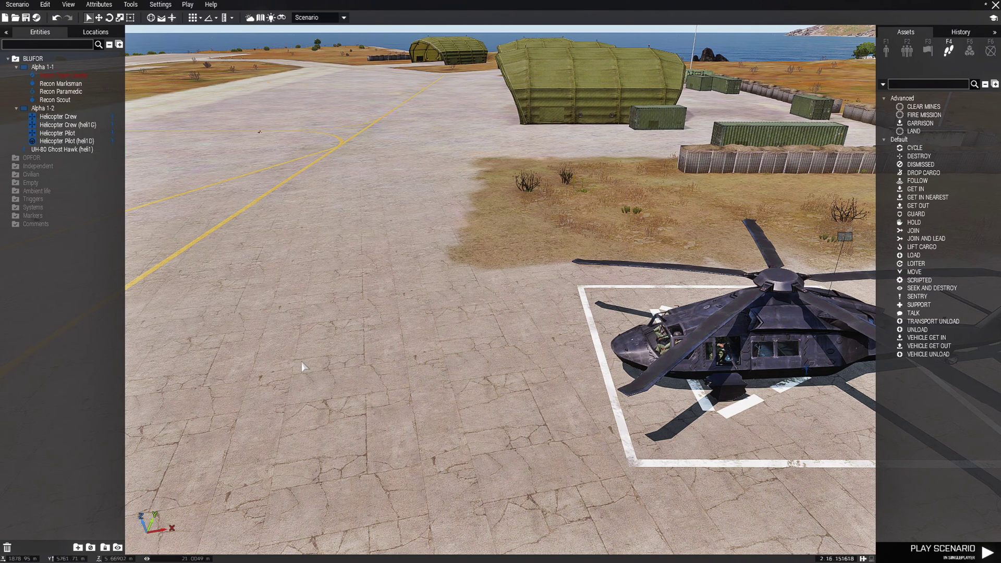
- With the helicopter selected, add Alpha 1-2's MOVE waypoint on the apron left of the helipad
key("d")
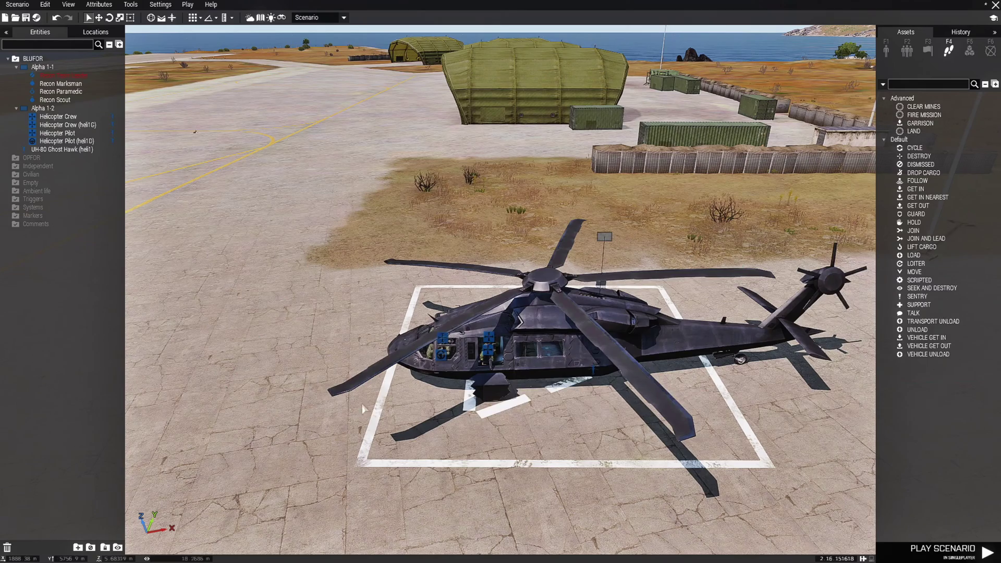
left_click(542, 330)
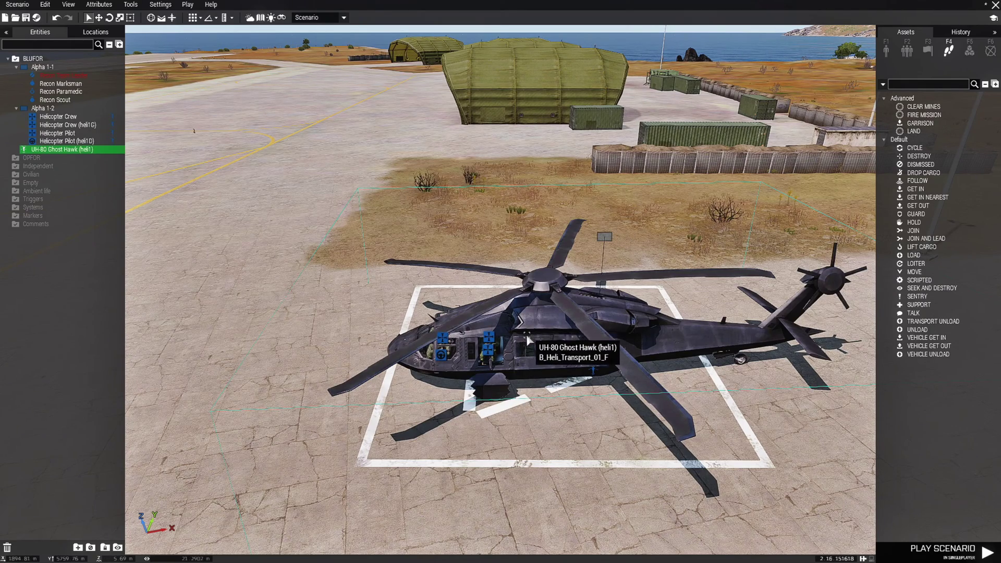
key("a")
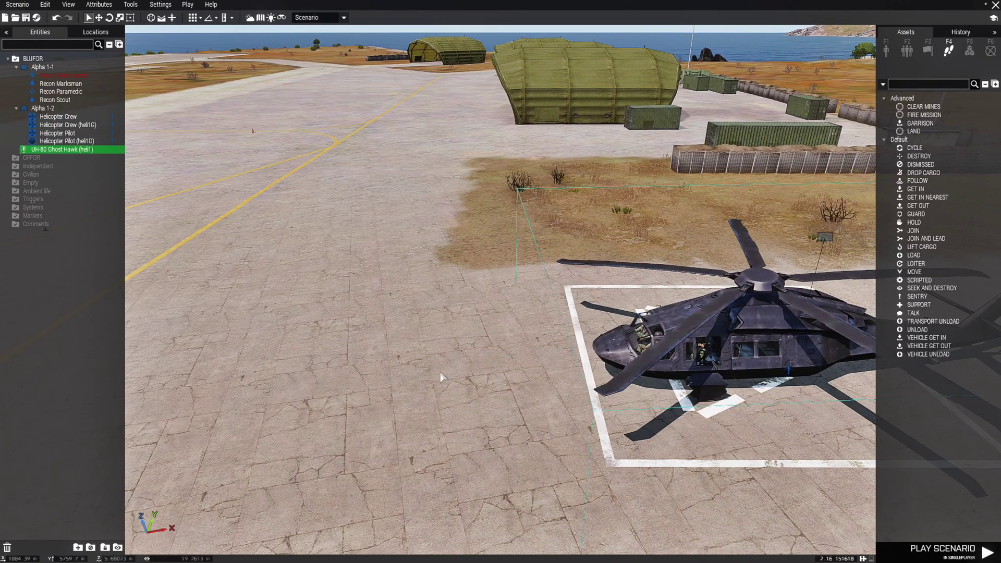
right_click(296, 363, "shift")
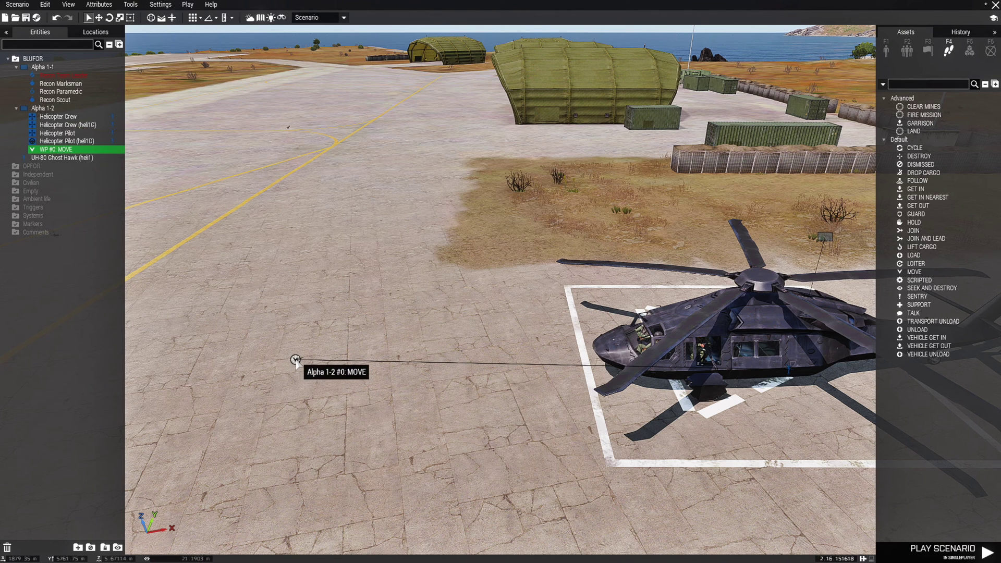
left_click_drag(295, 361, 262, 365)
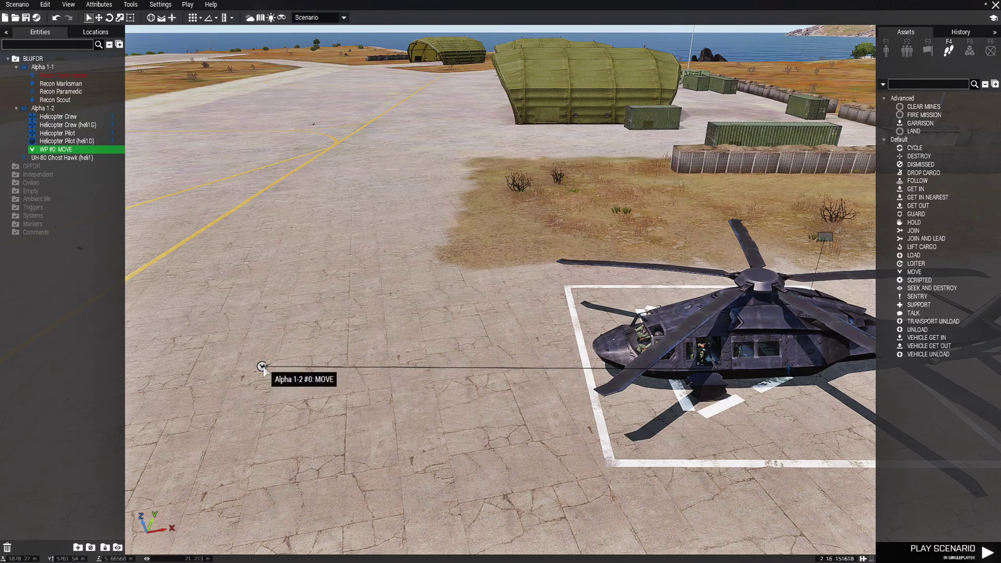
key("m")
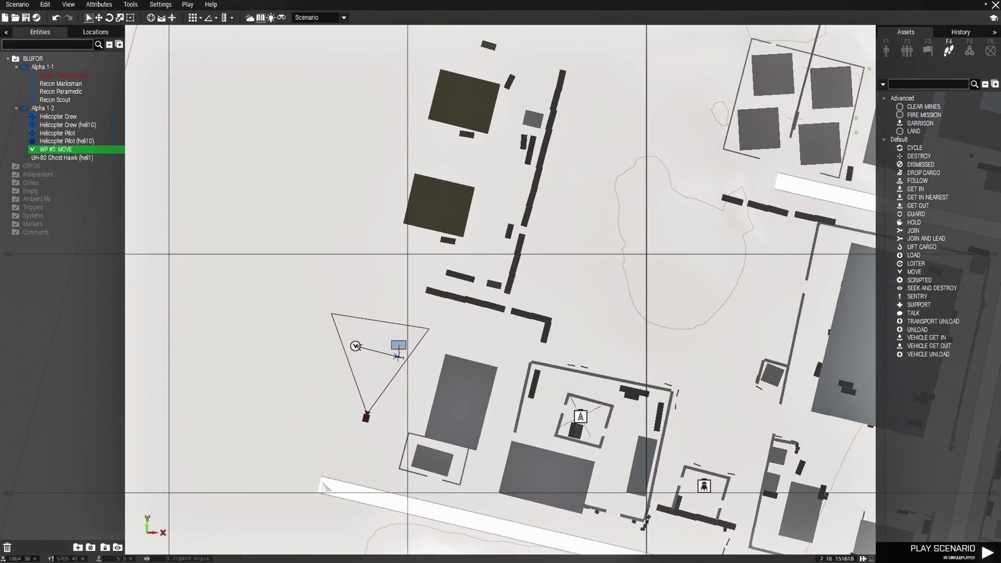
- On the 2D map, place Alpha 1-2 waypoint #1 above Alpha 1-1 and bring up its Edit dialog
scroll(324, 482, "down", 5)
scroll(356, 307, "up", 8)
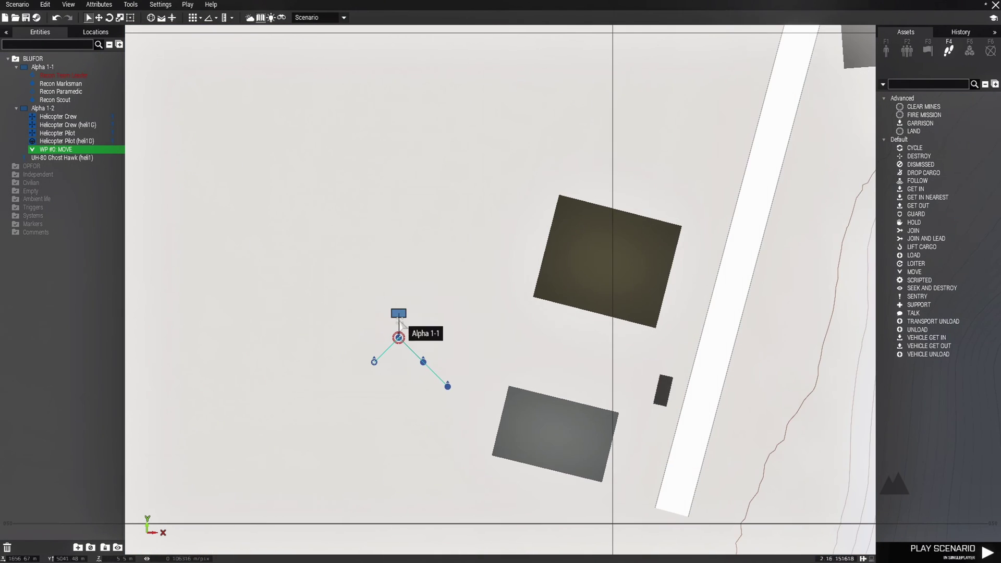
scroll(403, 323, "up", 3)
right_click_drag(446, 239, 412, 353)
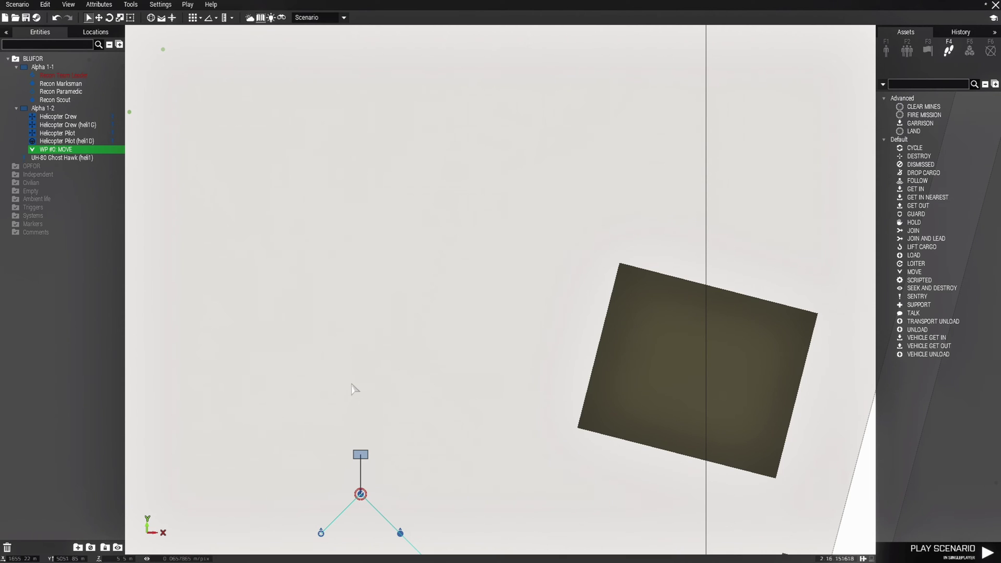
right_click(329, 373, "shift")
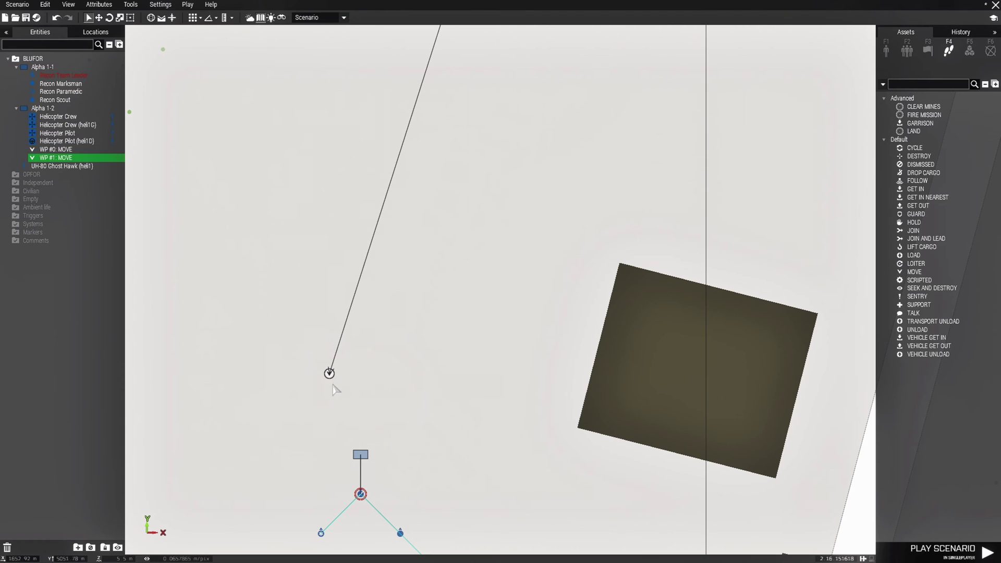
scroll(334, 377, "up", 5)
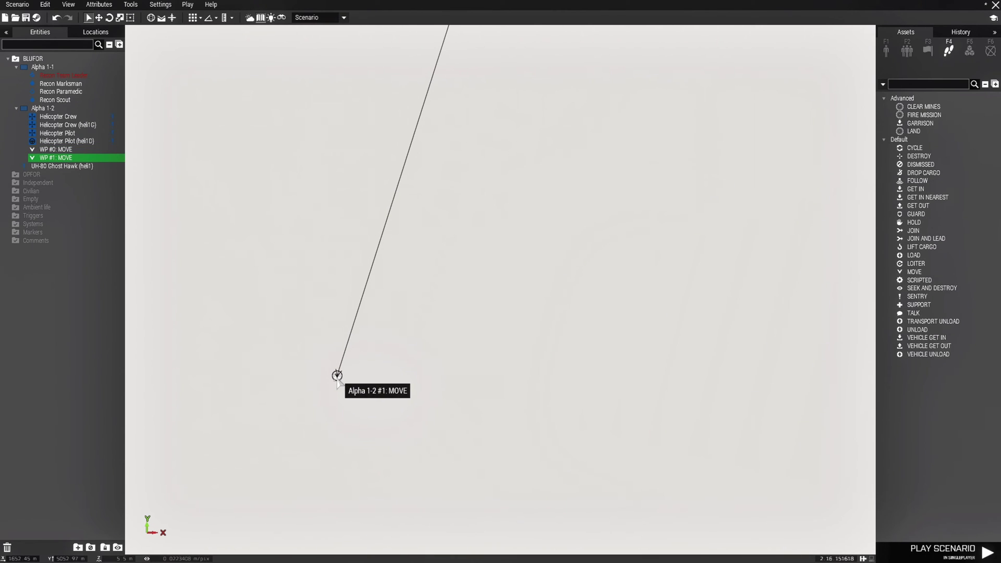
double_click(337, 376)
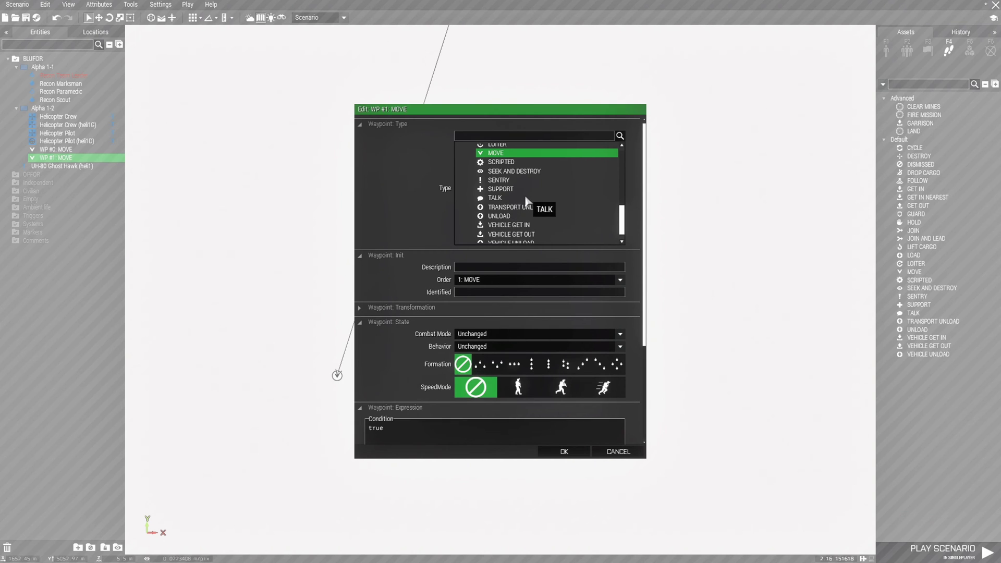
- Set WP #1 to type LOAD, behaviour Careless, and timer values of 12, then confirm
scroll(526, 211, "up", 3)
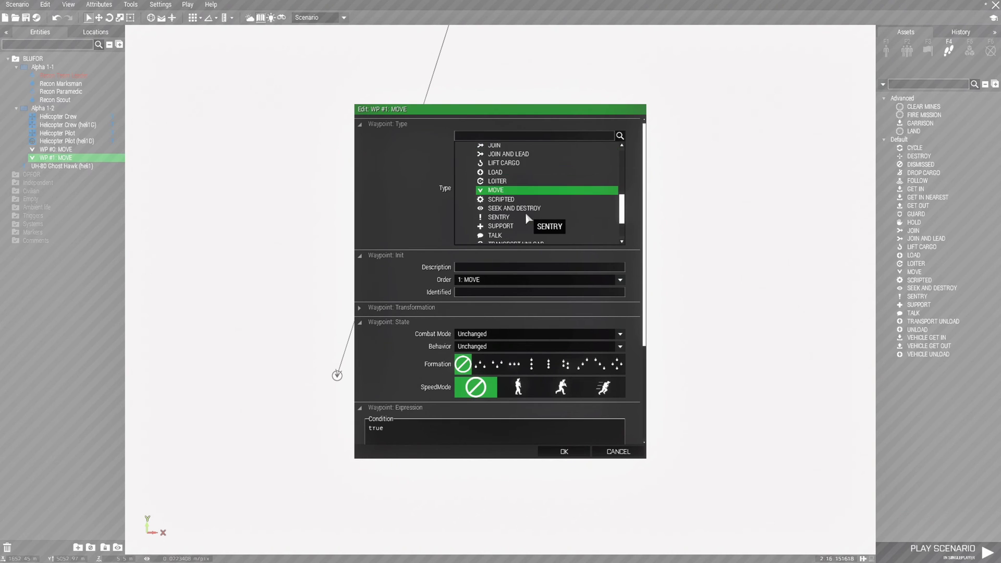
left_click(506, 190)
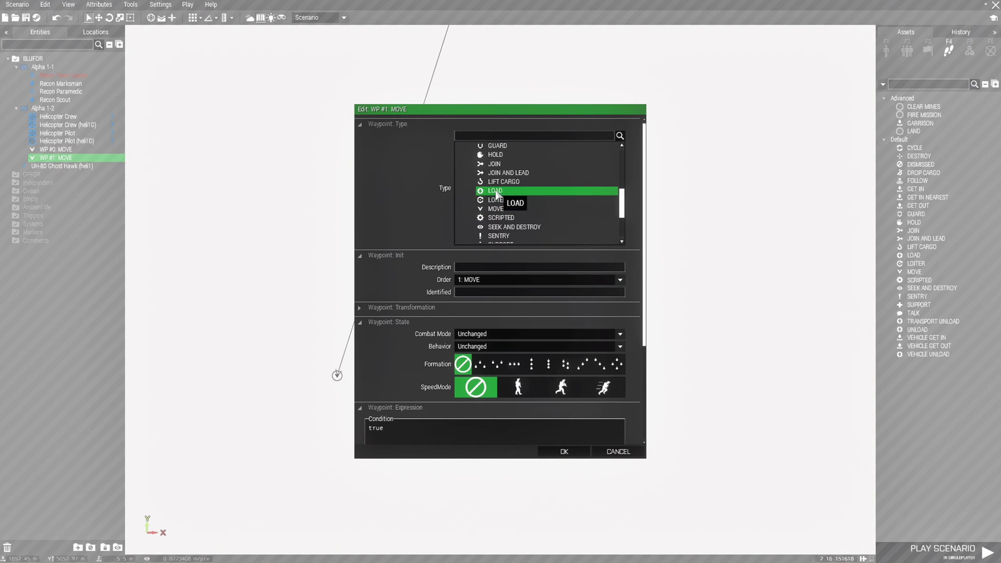
scroll(639, 322, "down", 1)
scroll(641, 335, "down", 2)
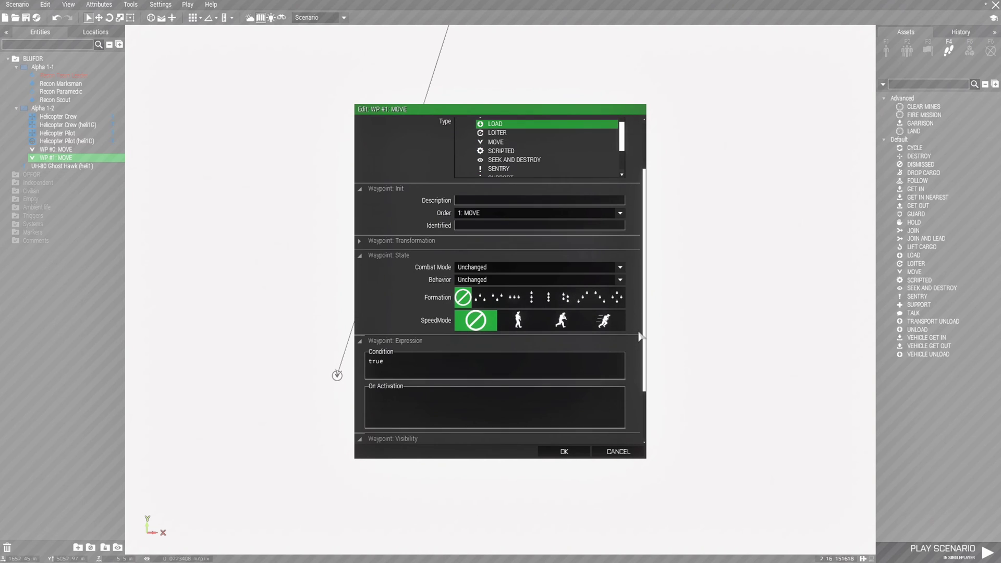
left_click(481, 280)
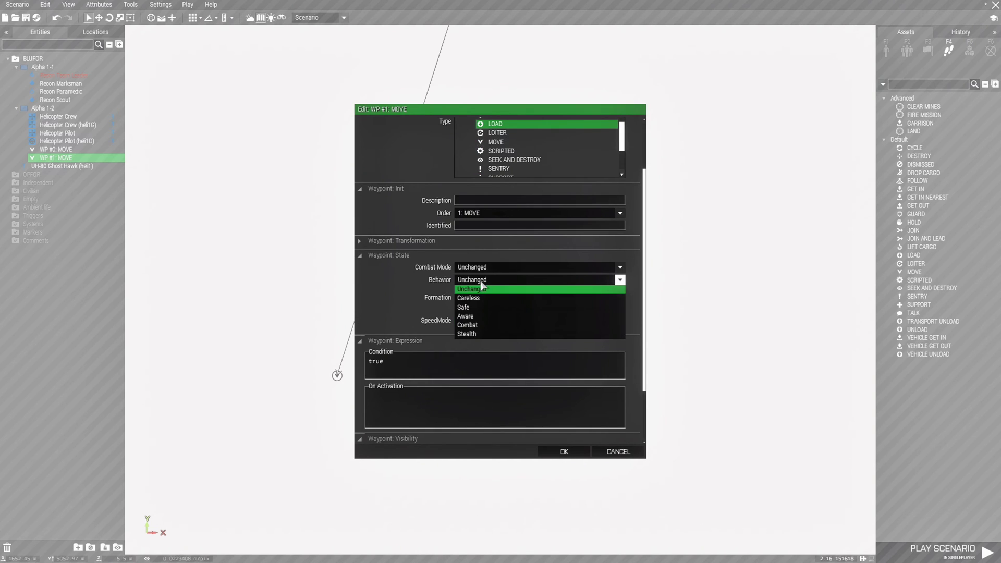
left_click(486, 299)
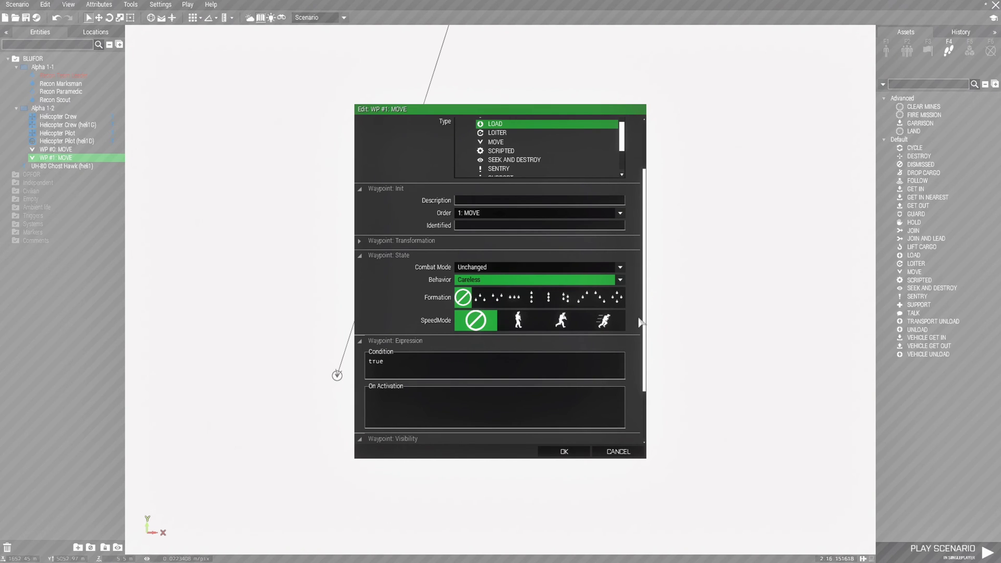
scroll(641, 322, "down", 3)
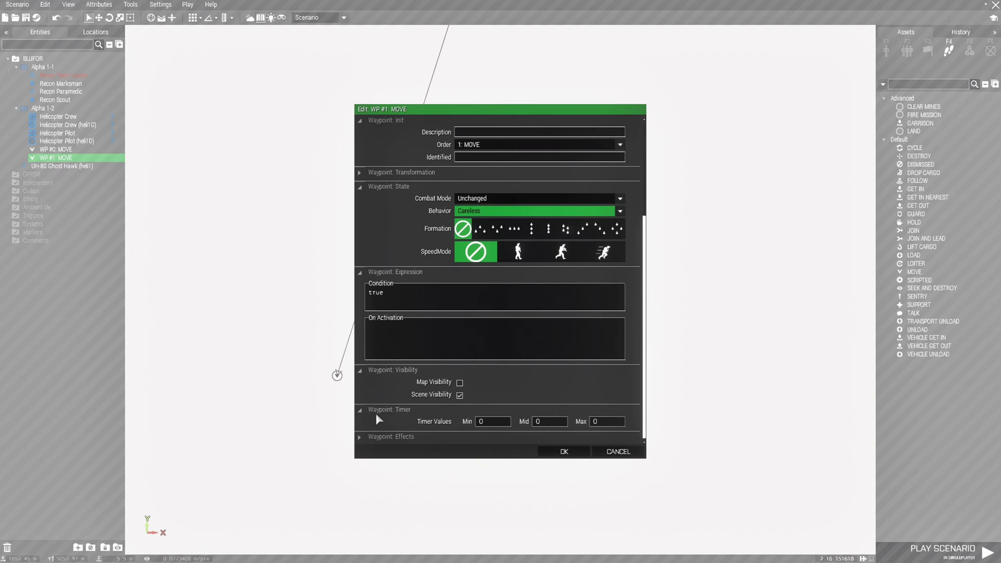
double_click(480, 422)
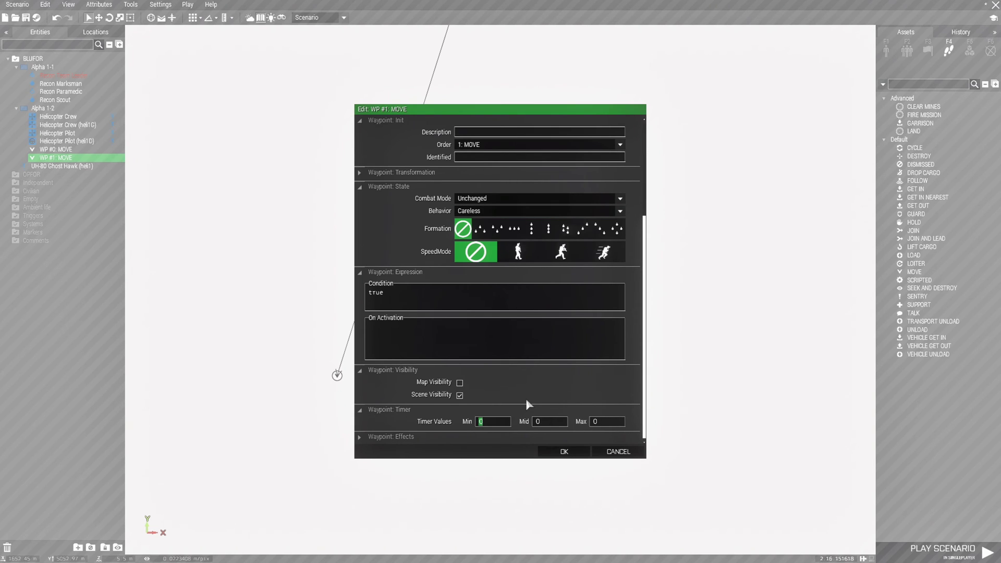
type("1212")
left_click(563, 452)
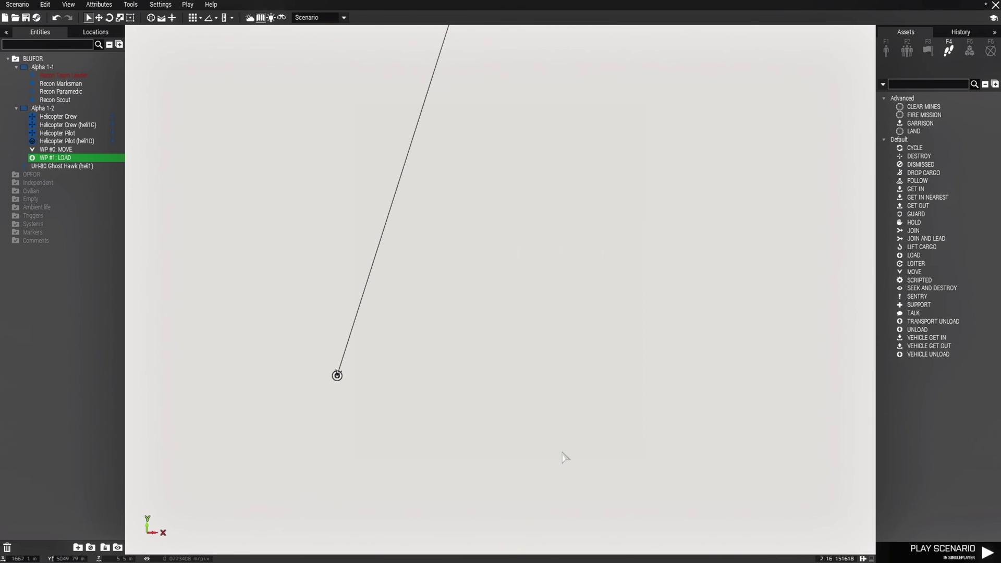
- Zoom out to Stratis Air Base and place Alpha 1-2's WP #2 inside the compound
key("s")
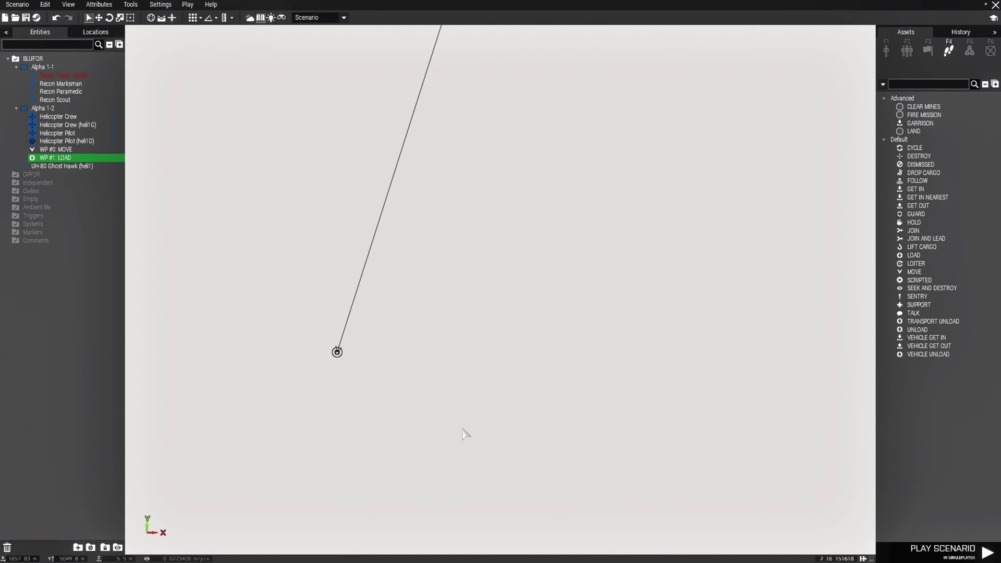
scroll(466, 434, "down", 2)
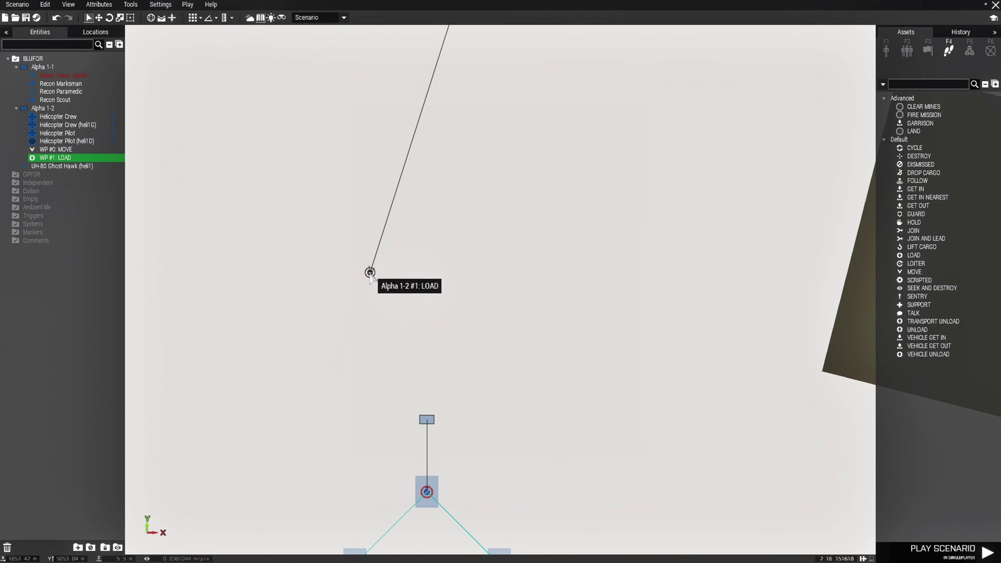
scroll(478, 271, "down", 5)
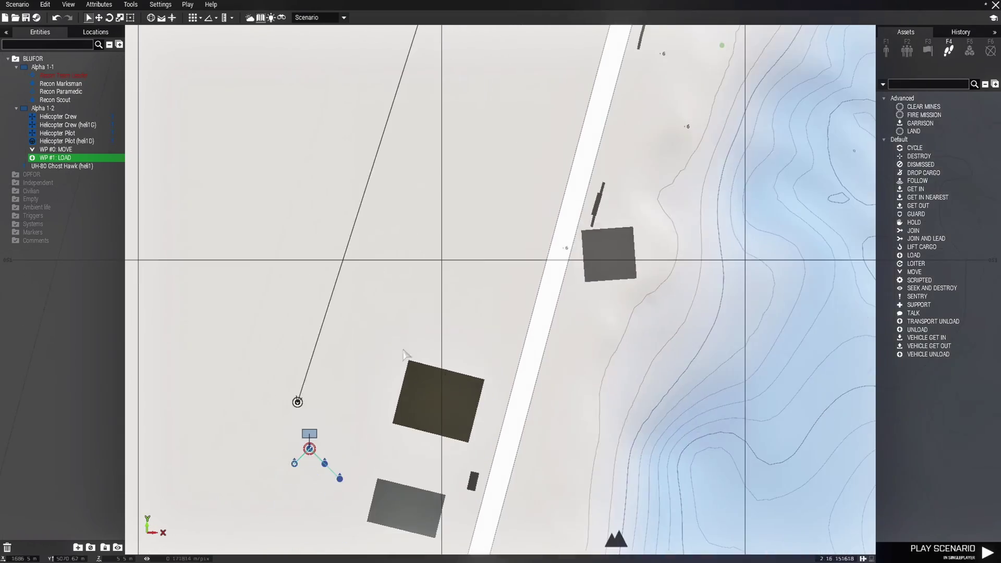
scroll(401, 355, "down", 5)
scroll(401, 354, "up", 2)
scroll(412, 326, "up", 5)
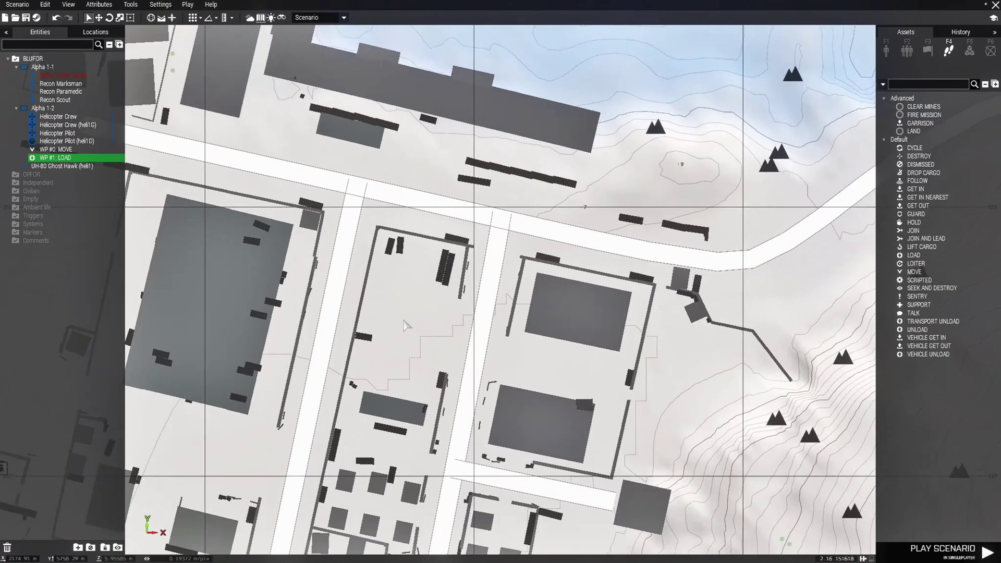
scroll(412, 326, "up", 1)
scroll(396, 319, "up", 2)
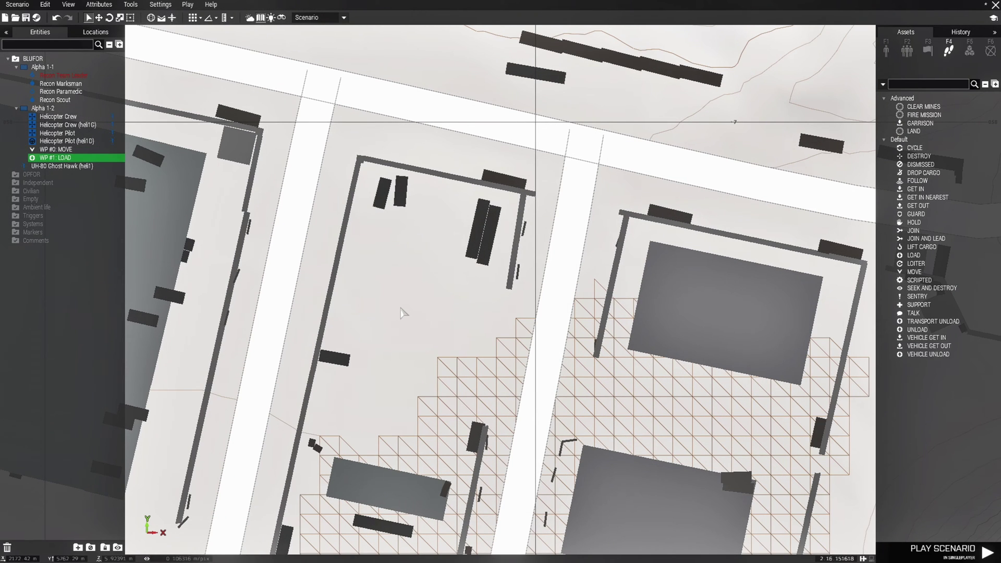
right_click(402, 312, "shift")
- In 3D view, drag WP #2 onto the helipad's lower edge
scroll(400, 308, "up", 2)
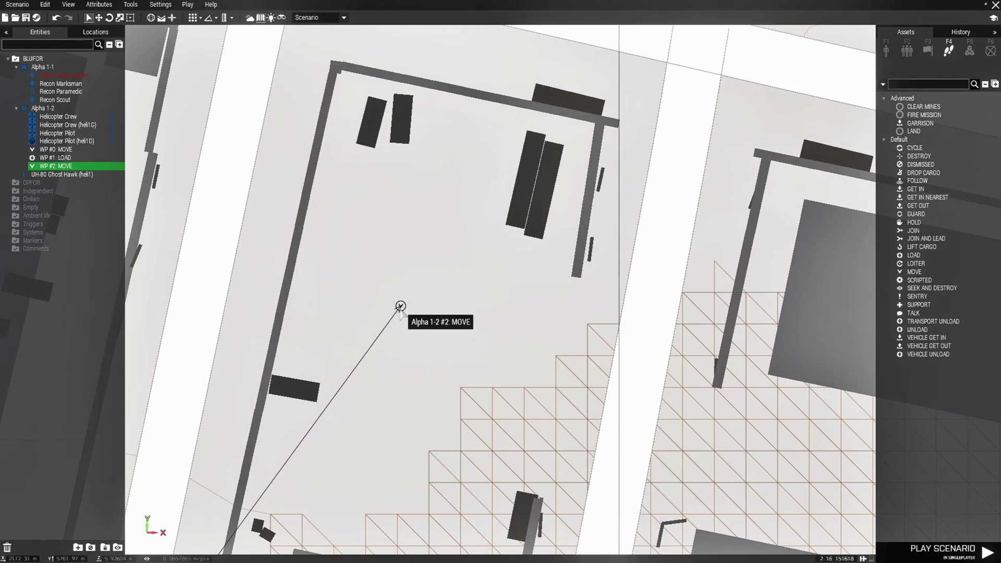
key("m")
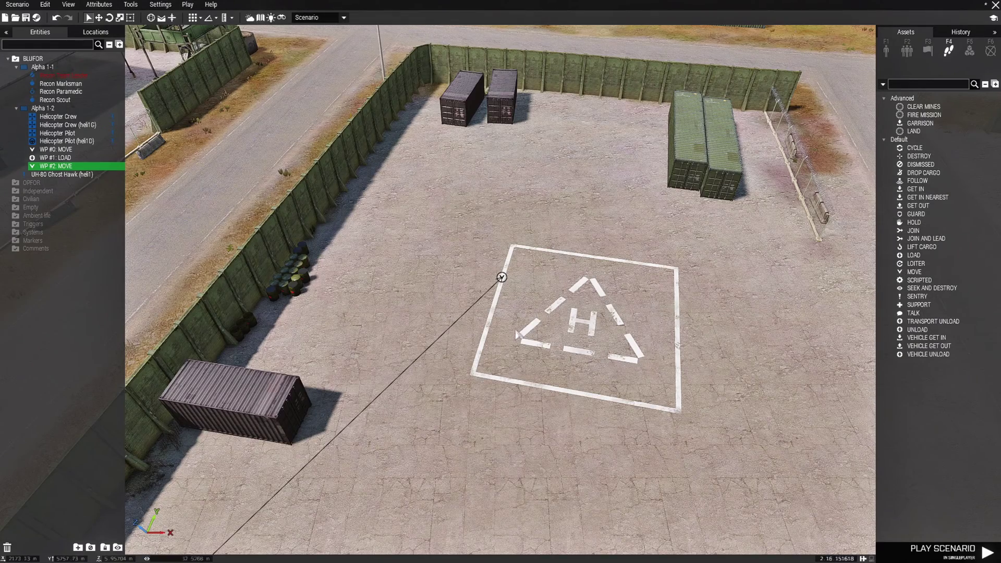
scroll(501, 277, "down", 2)
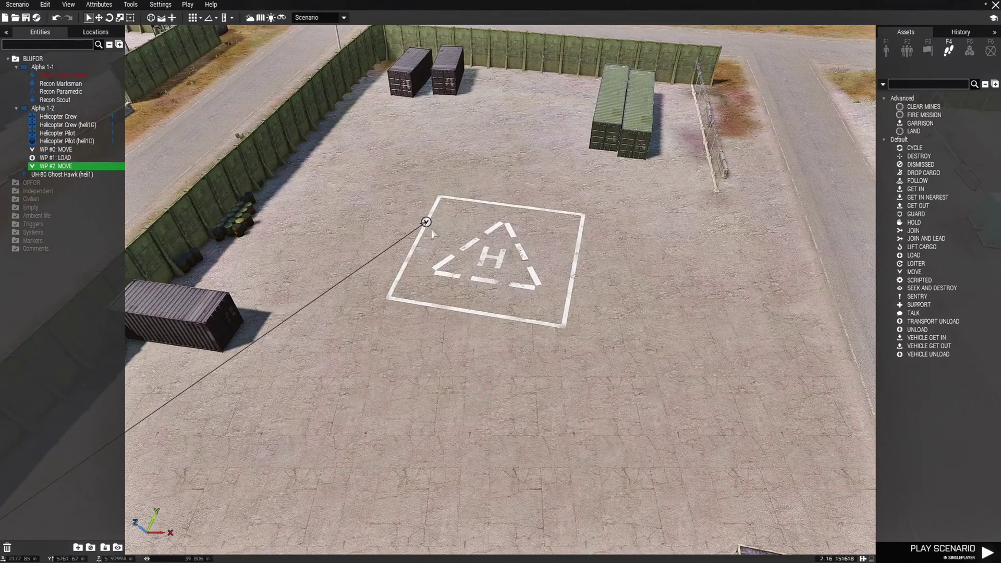
left_click_drag(426, 222, 473, 292)
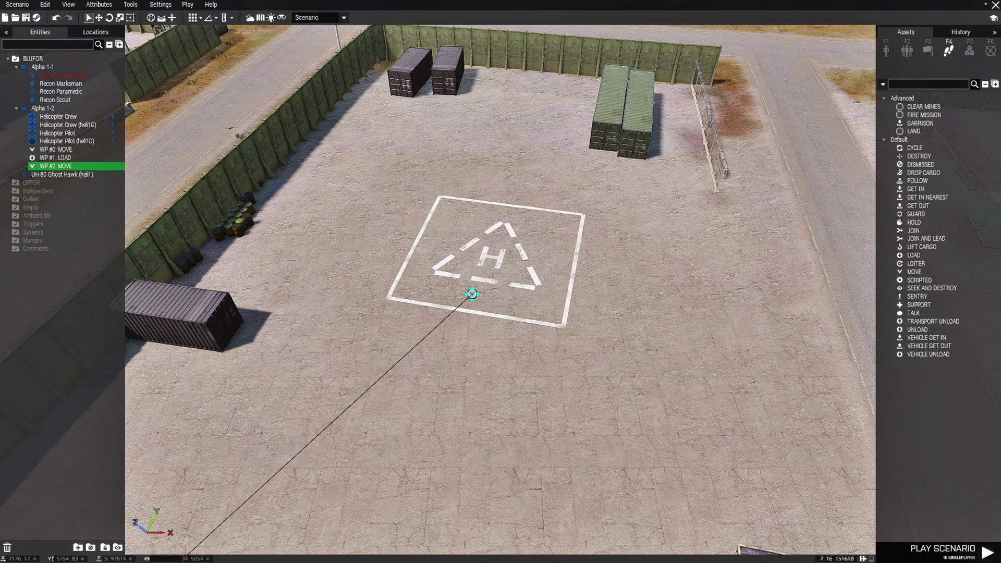
scroll(490, 336, "up", 3)
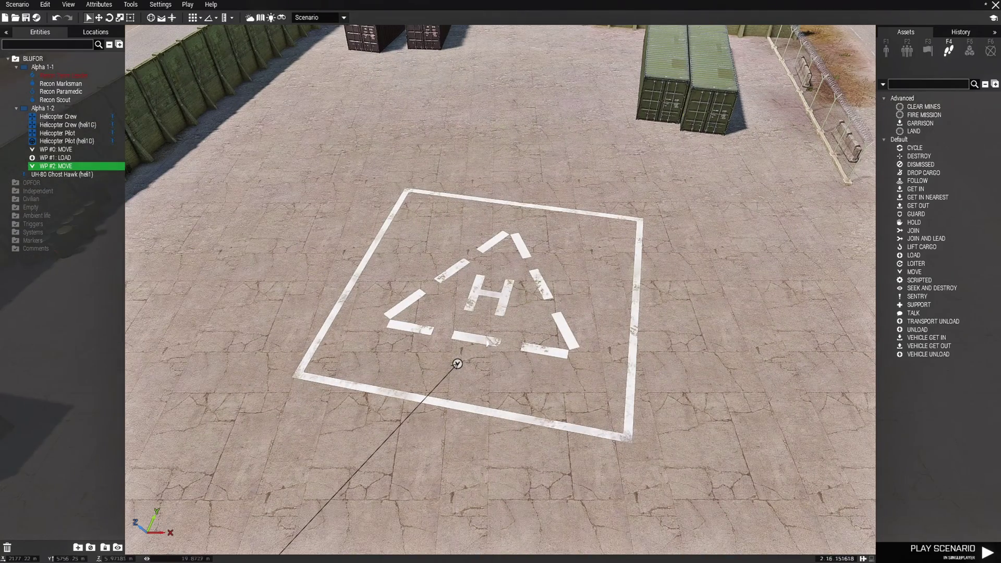
- Make WP #2 a TRANSPORT UNLOAD waypoint with timer values of 10 and confirm
double_click(458, 364)
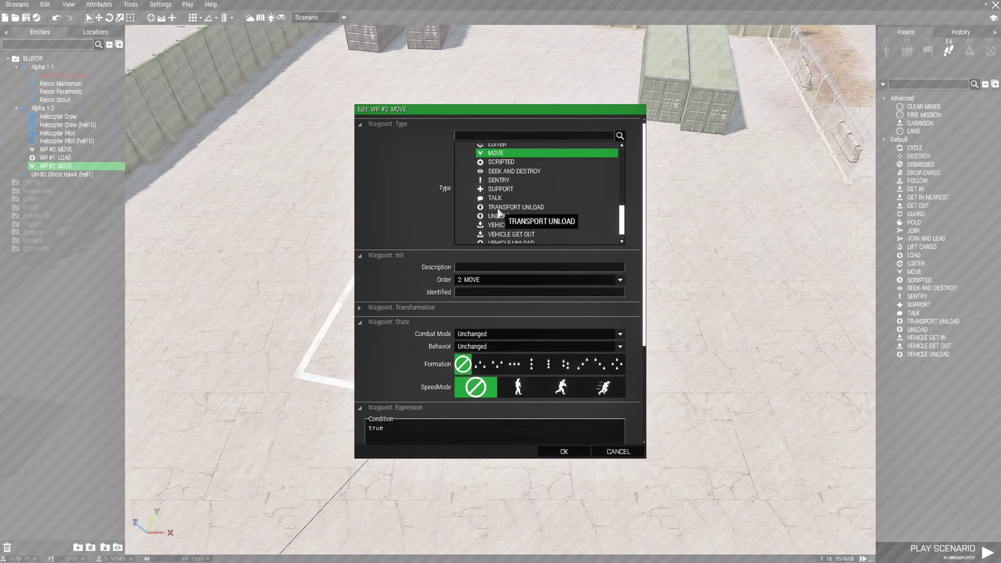
left_click(525, 208)
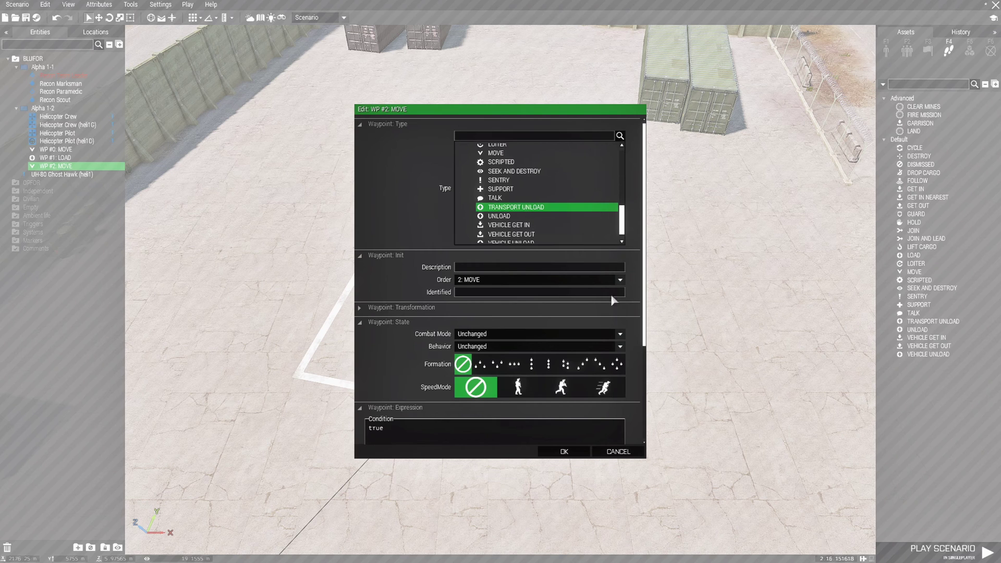
scroll(632, 393, "down", 2)
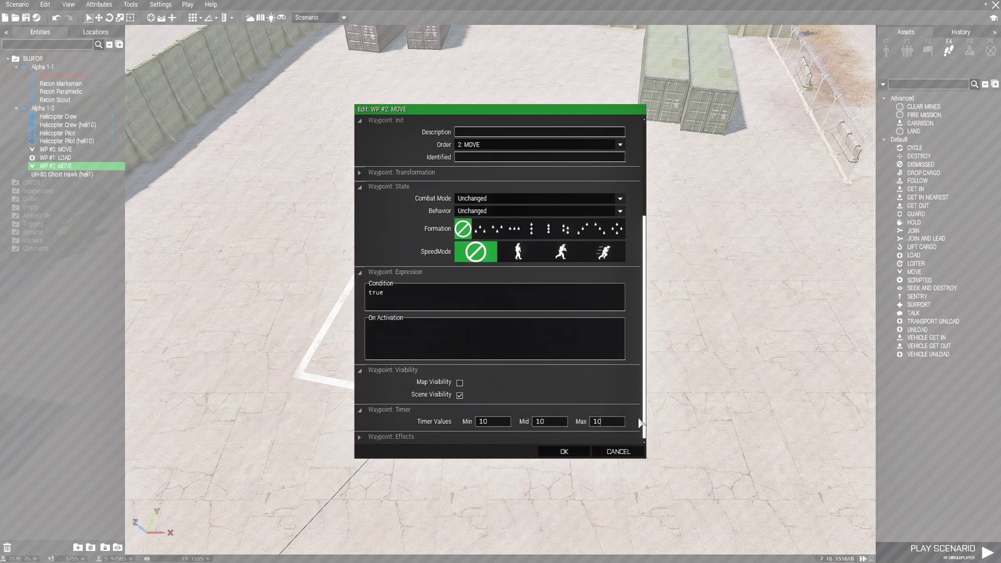
left_click(564, 451)
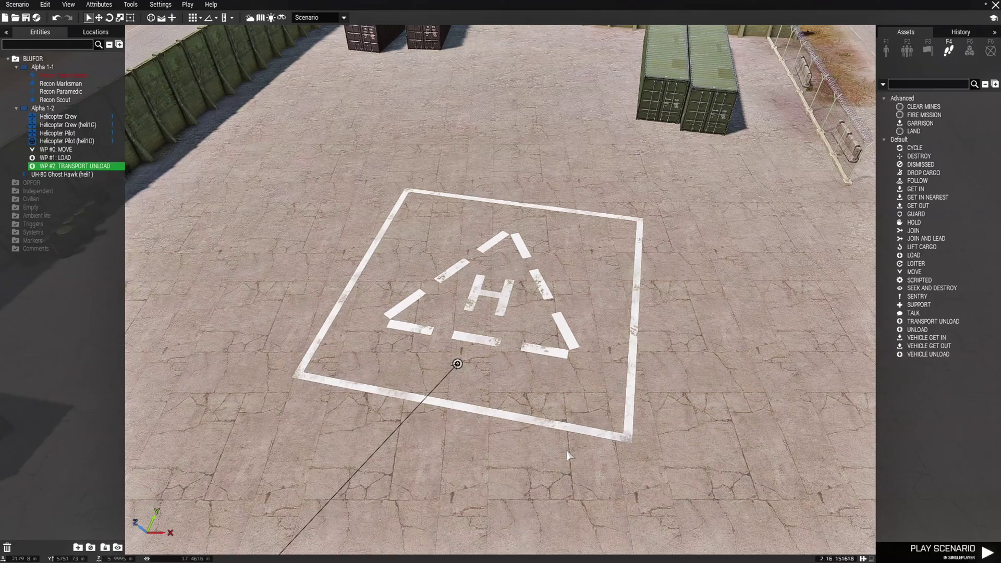
scroll(565, 455, "down", 5)
- On the top-down map, place MOVE waypoint #3 for the Alpha 1-2 helicopter after its unload point
key("m")
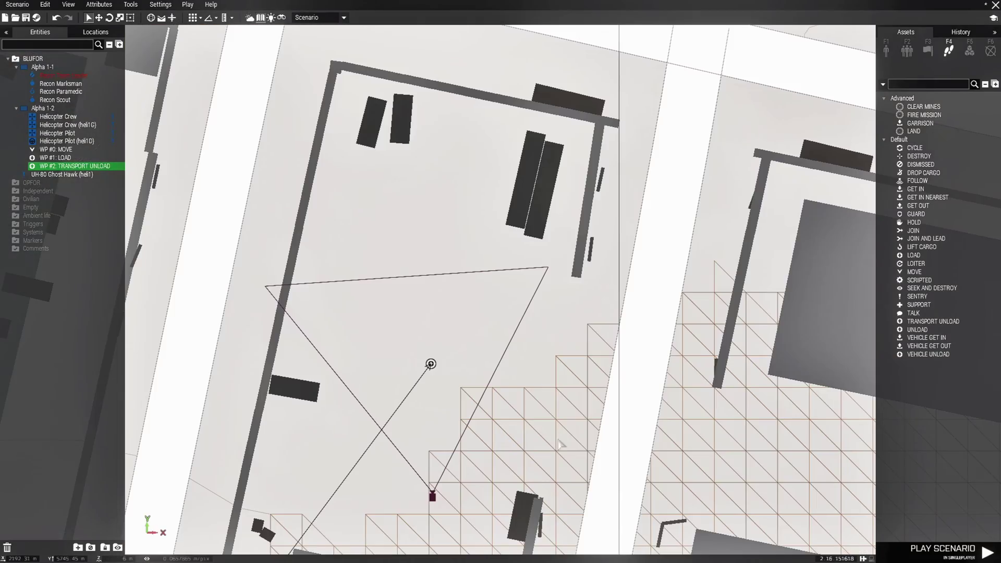
scroll(457, 370, "up", 2)
scroll(443, 367, "down", 4)
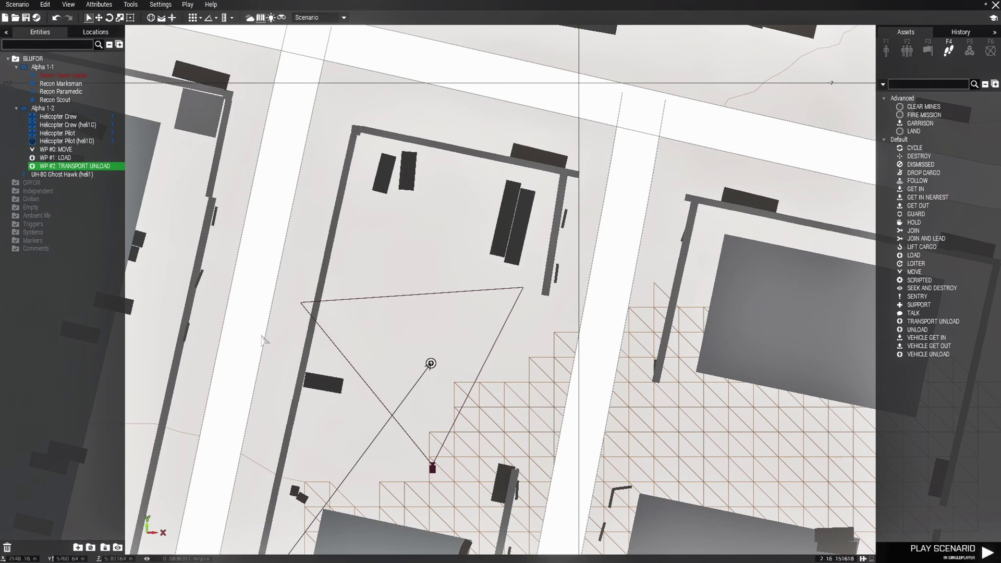
scroll(263, 340, "down", 6)
scroll(529, 322, "up", 4)
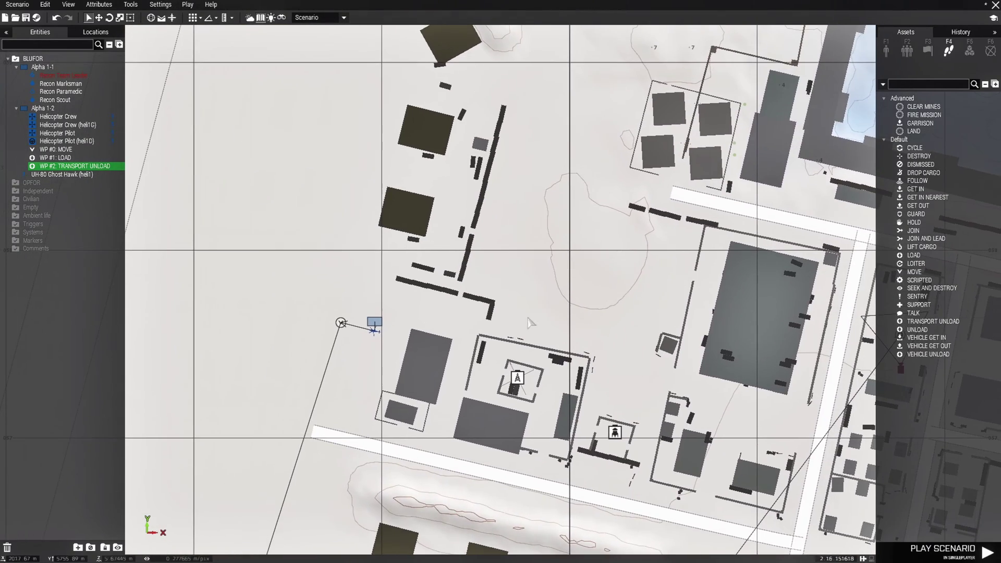
scroll(396, 320, "up", 5)
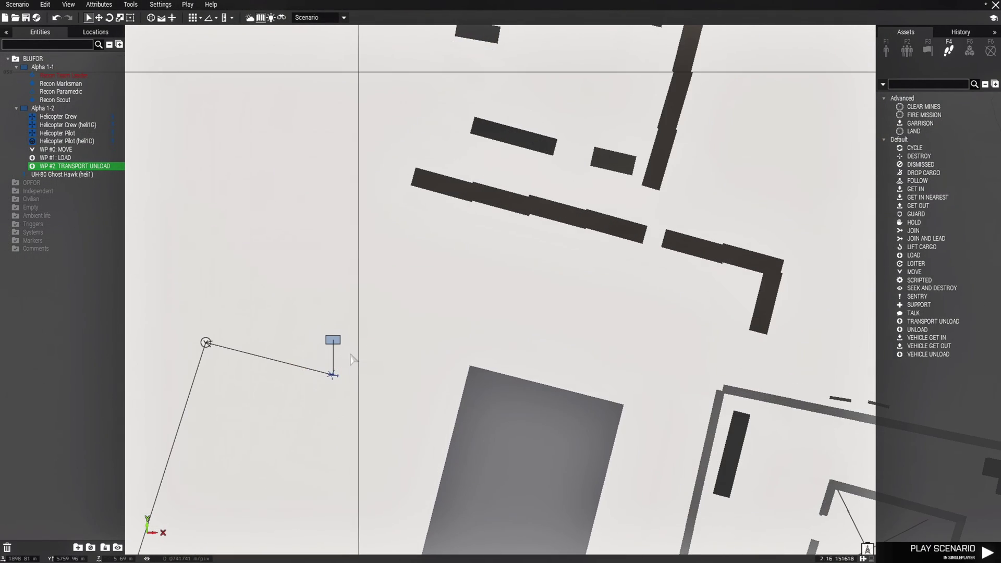
scroll(350, 362, "up", 3)
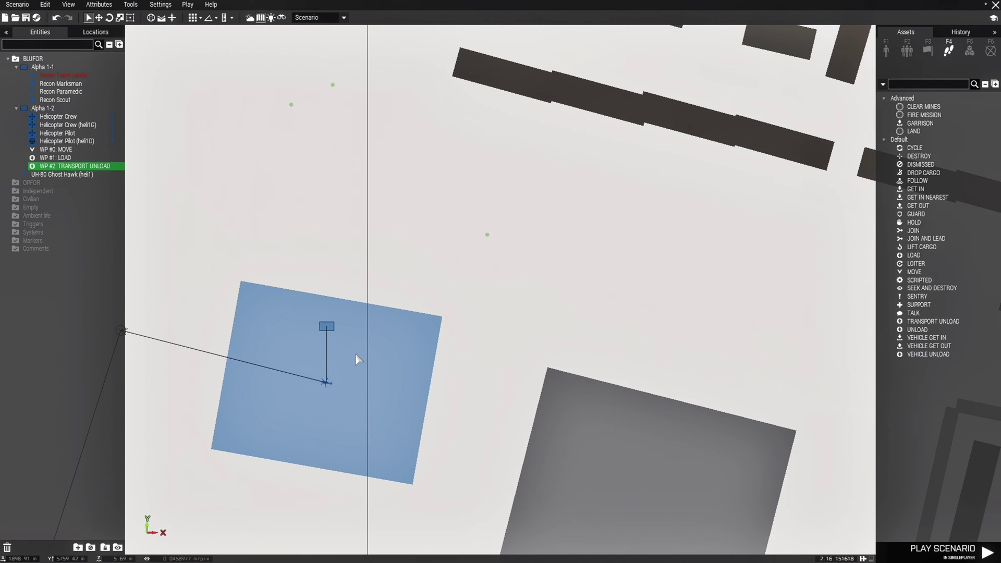
right_click(354, 351, "shift")
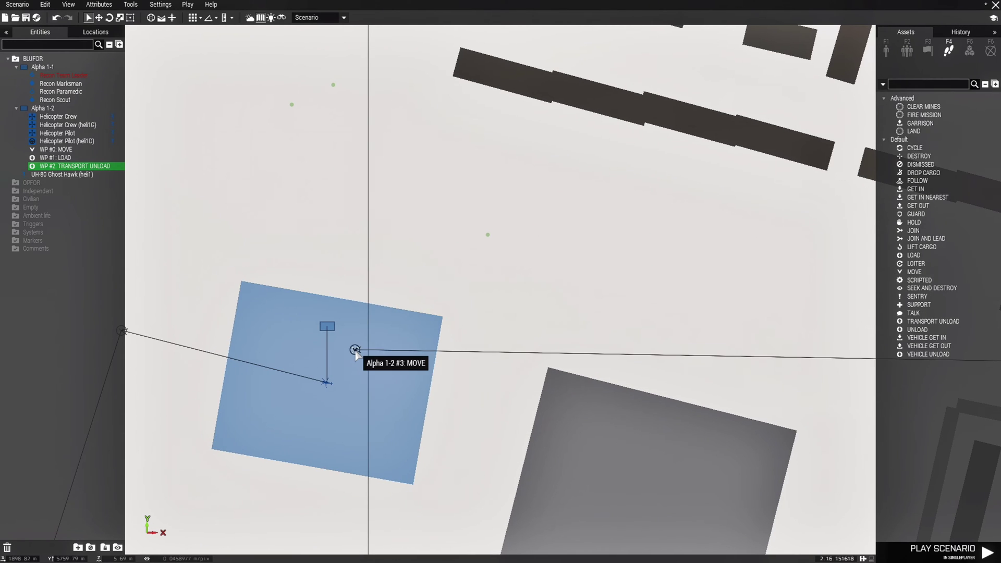
- Add MOVE waypoint #4 just past waypoint #3 and open its settings
scroll(357, 352, "up", 2)
scroll(357, 352, "up", 1)
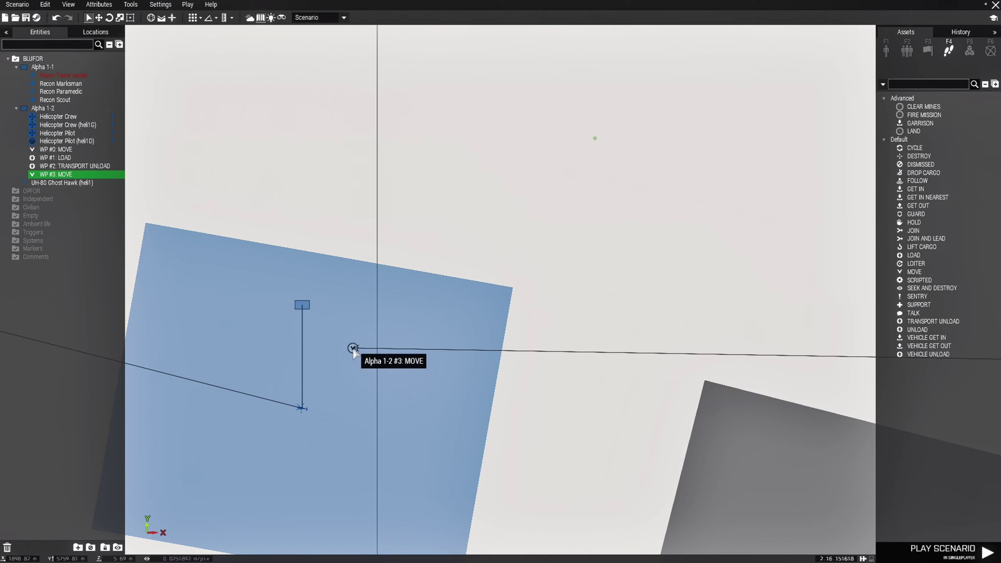
right_click_drag(342, 384, 376, 351)
scroll(368, 348, "up", 1)
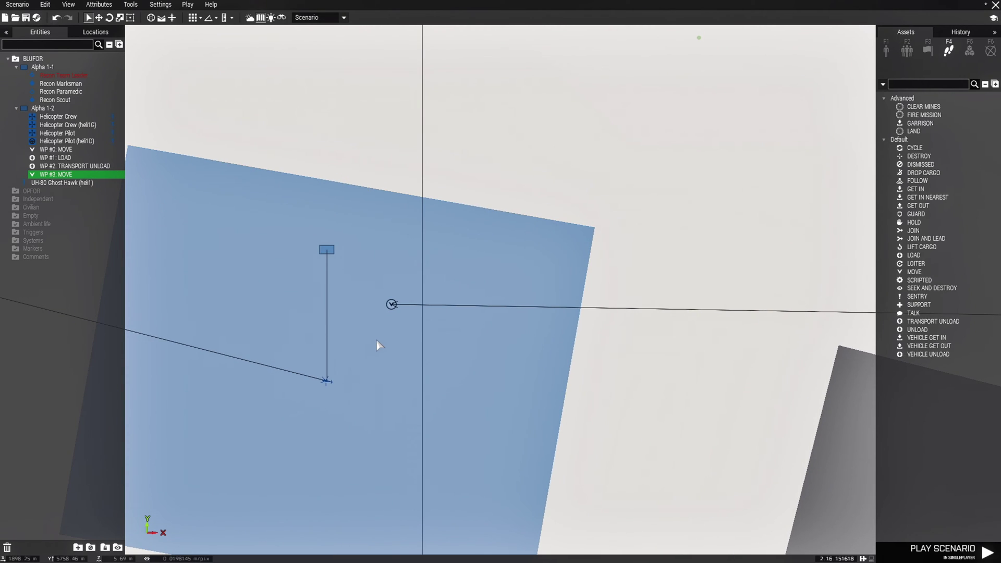
right_click(376, 340, "shift")
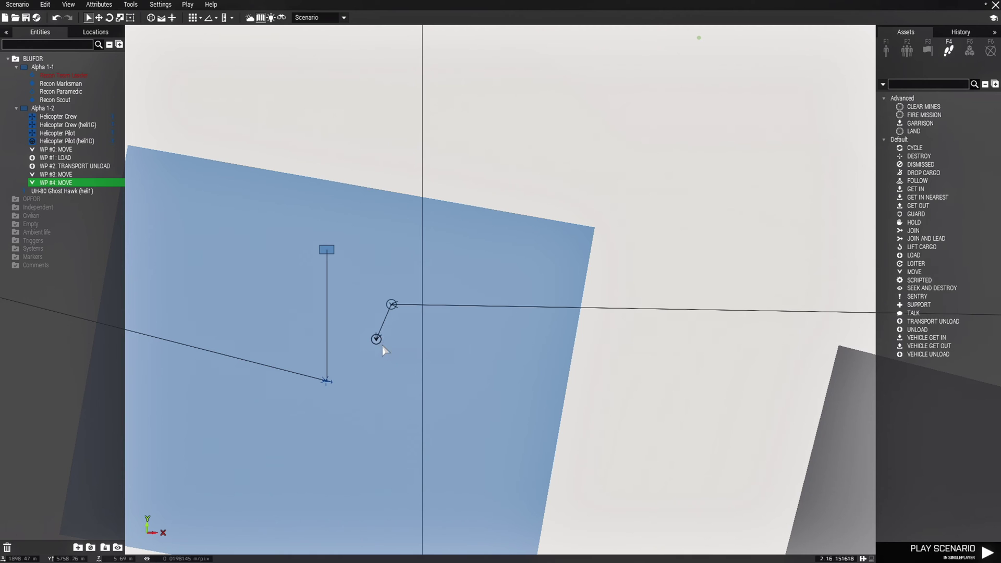
double_click(376, 339)
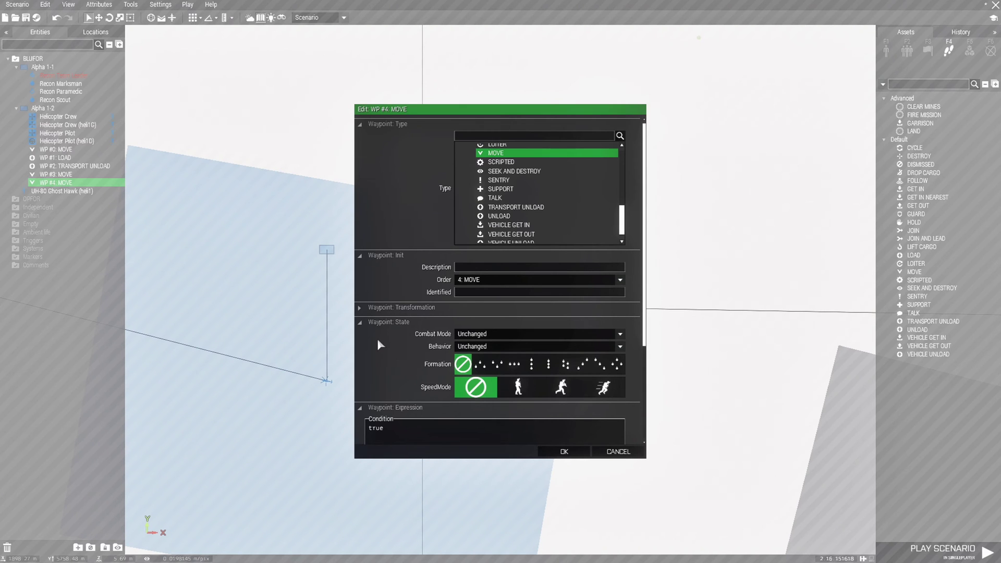
- Set waypoint #4 to LAND with On Activation code 'heli1 engineOn false;'
scroll(544, 205, "up", 3)
scroll(543, 205, "up", 5)
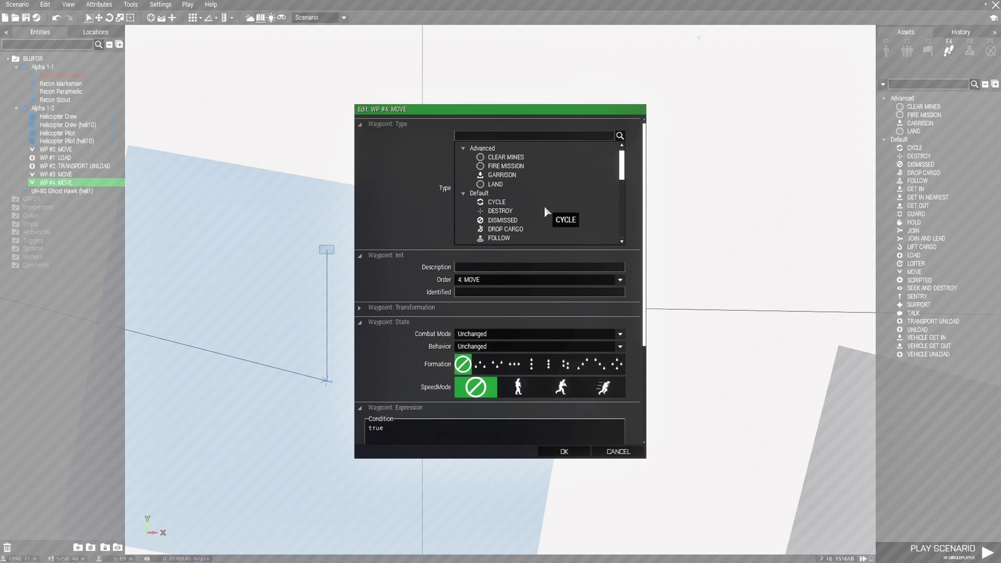
left_click(496, 186)
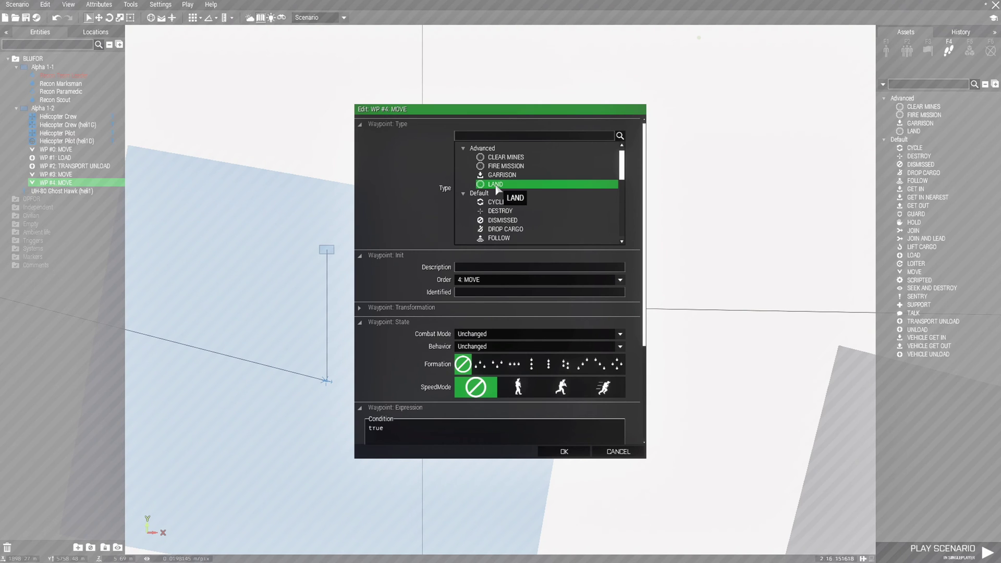
scroll(496, 189, "down", 1)
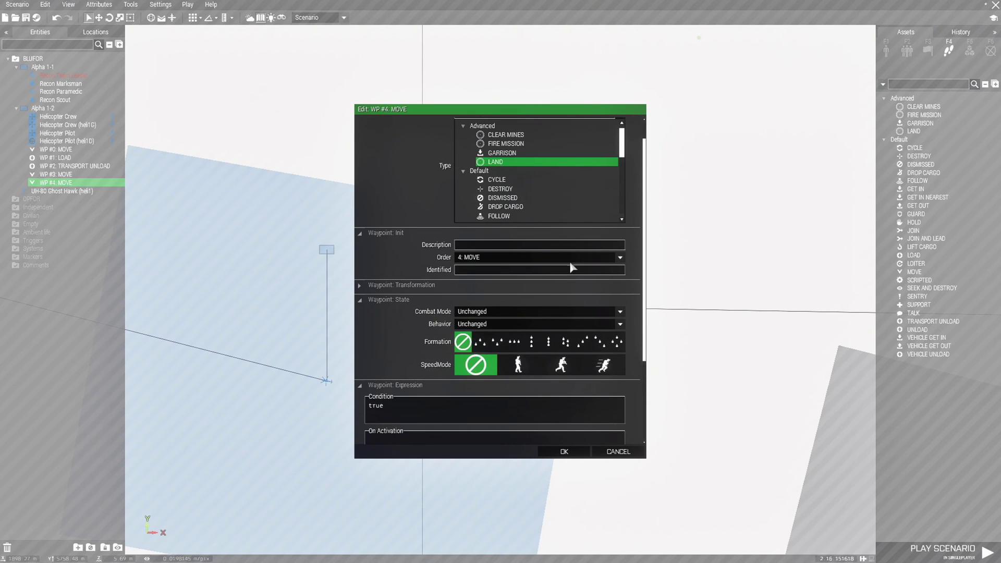
scroll(642, 353, "down", 2)
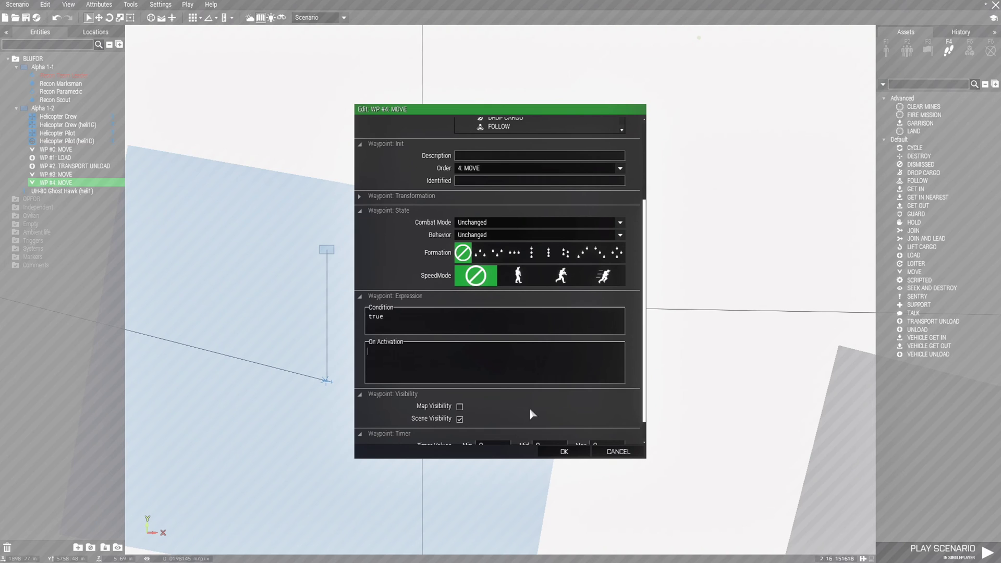
type("hel")
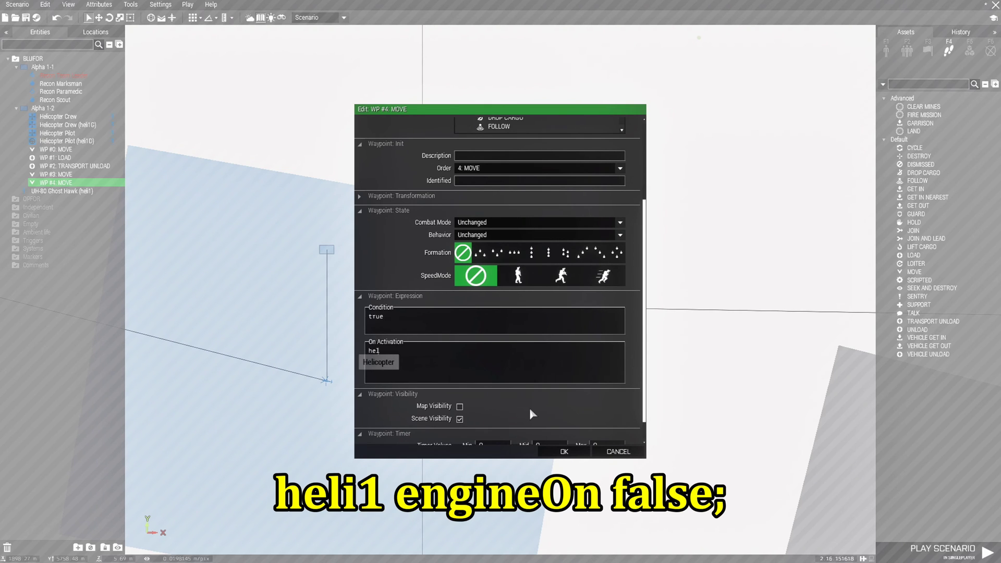
type("i1")
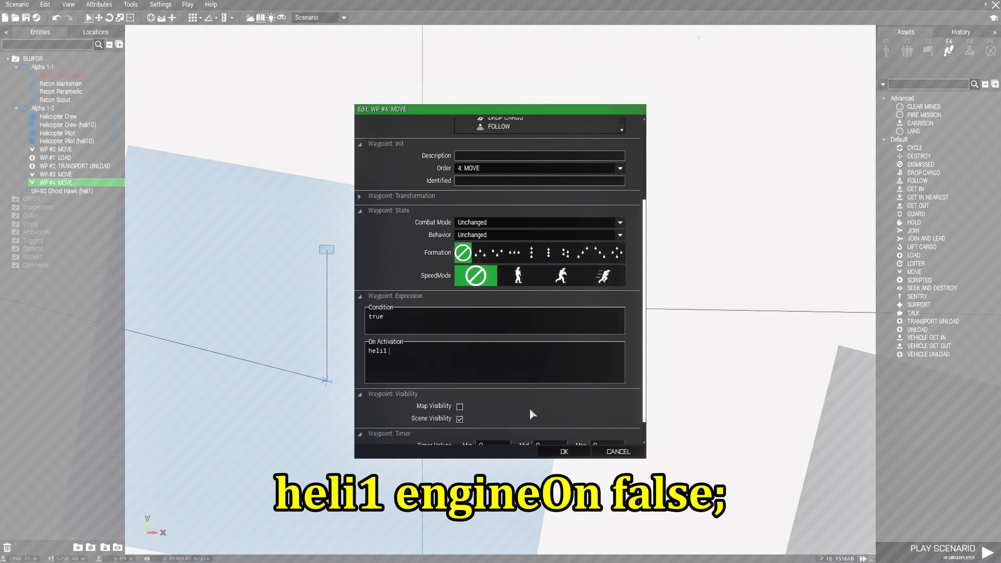
type(" e")
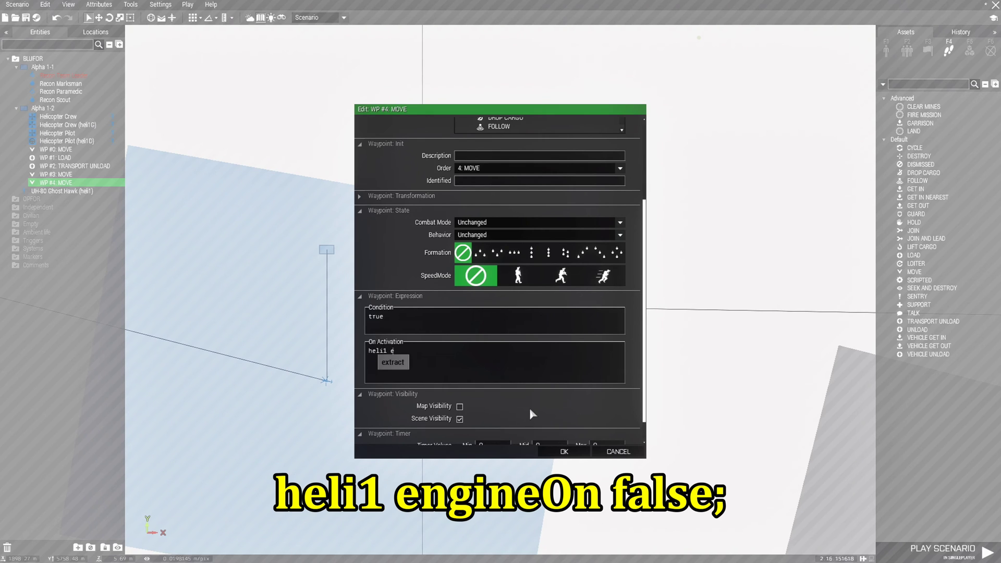
type("ngineO")
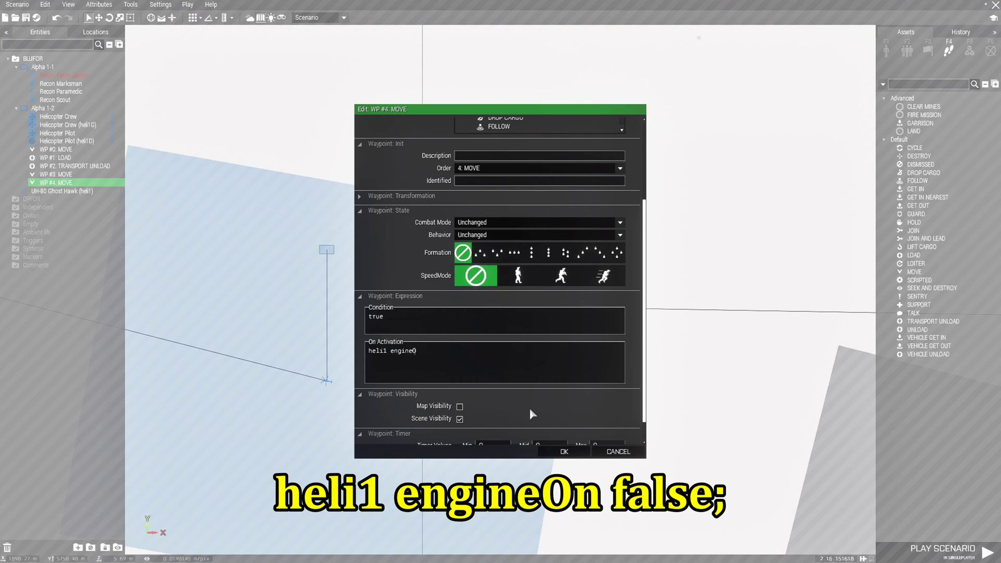
type("n false;")
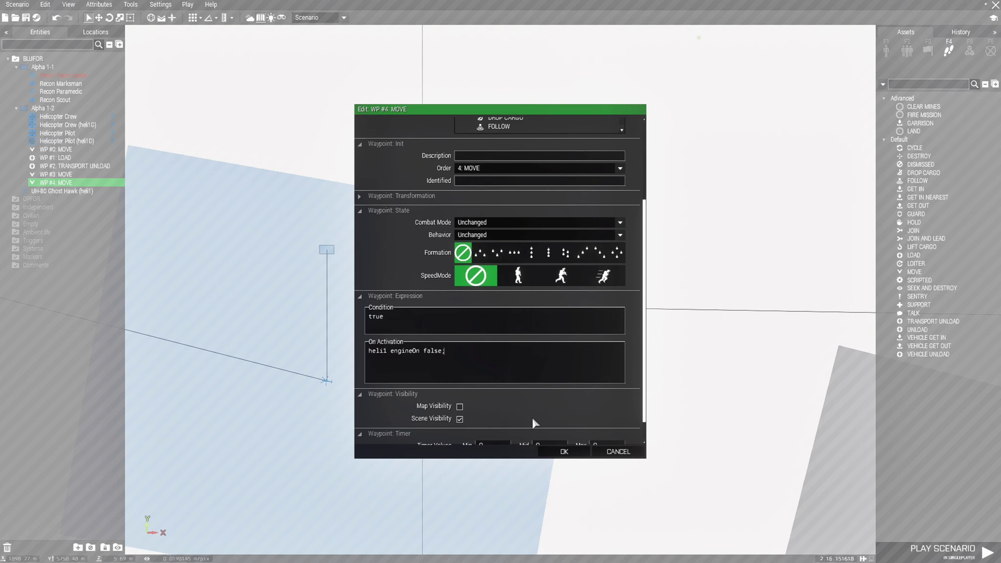
left_click(564, 451)
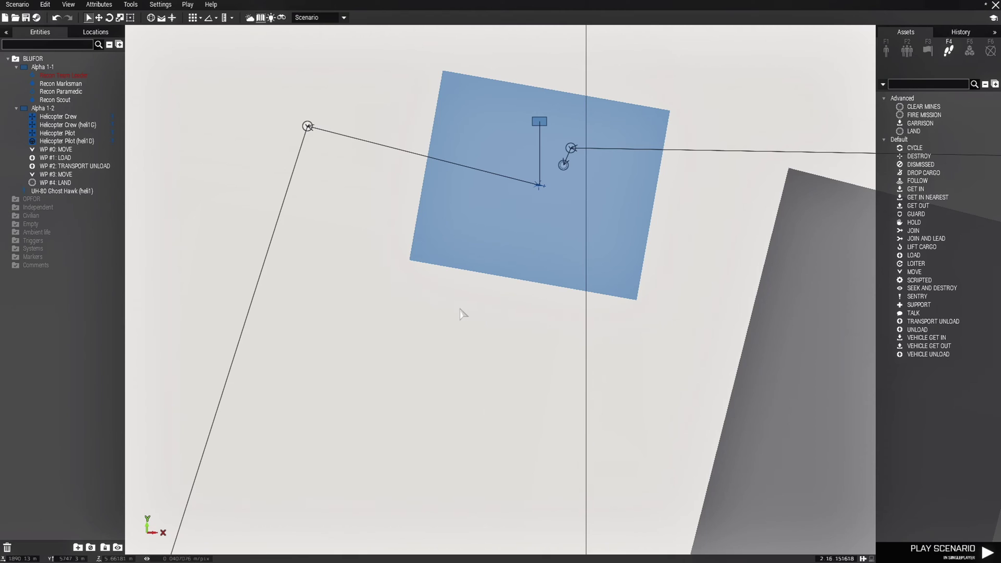
scroll(463, 314, "down", 5)
left_click(66, 76)
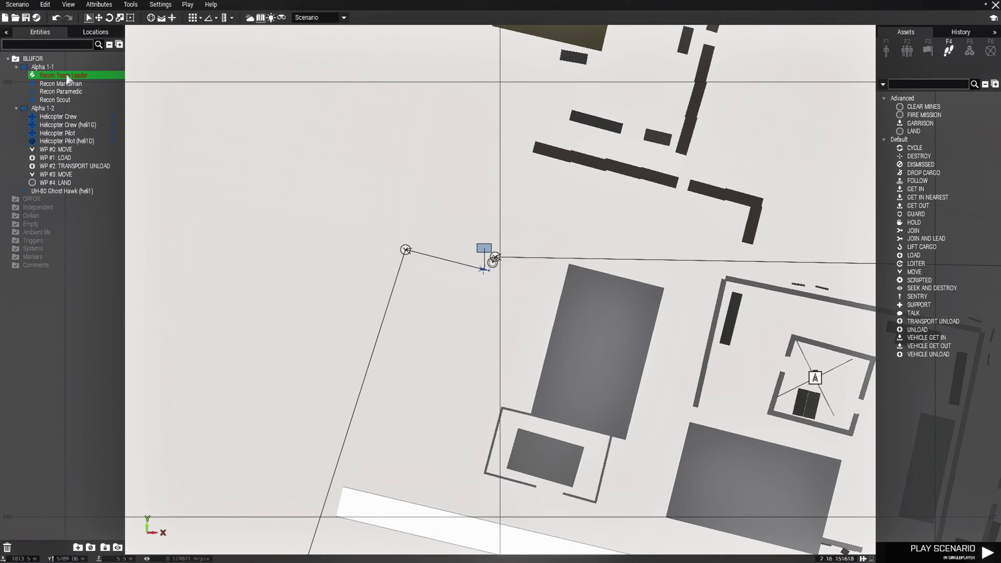
- Fly the camera to the Recon Team Leader and place Alpha 1-1's MOVE waypoint #0 nearby
right_click(67, 78)
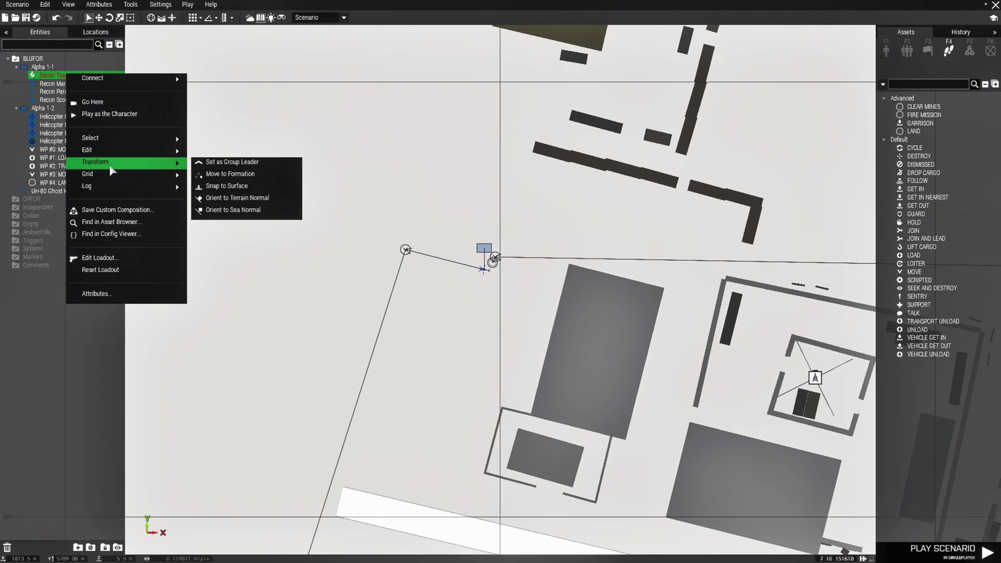
left_click(115, 103)
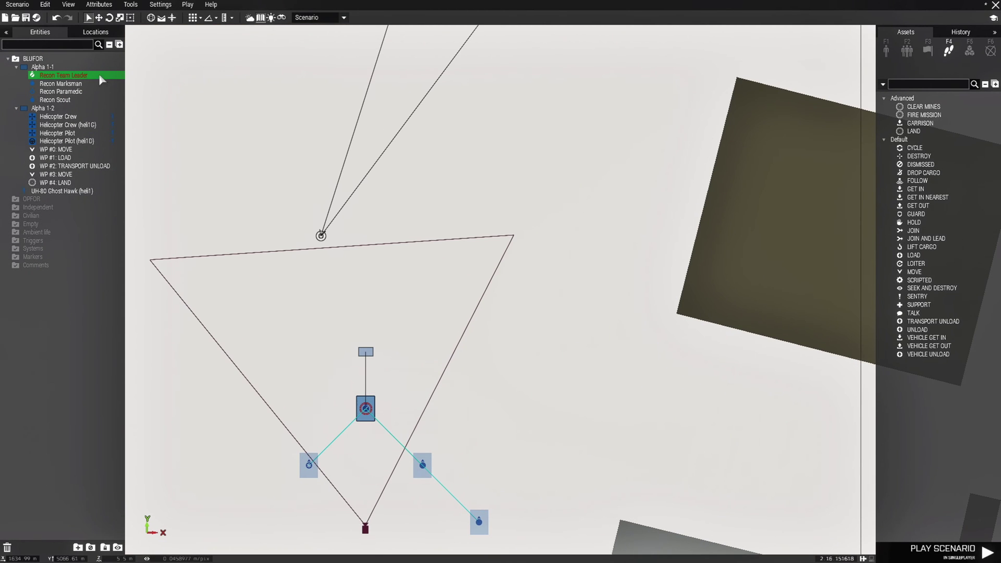
scroll(347, 328, "up", 3)
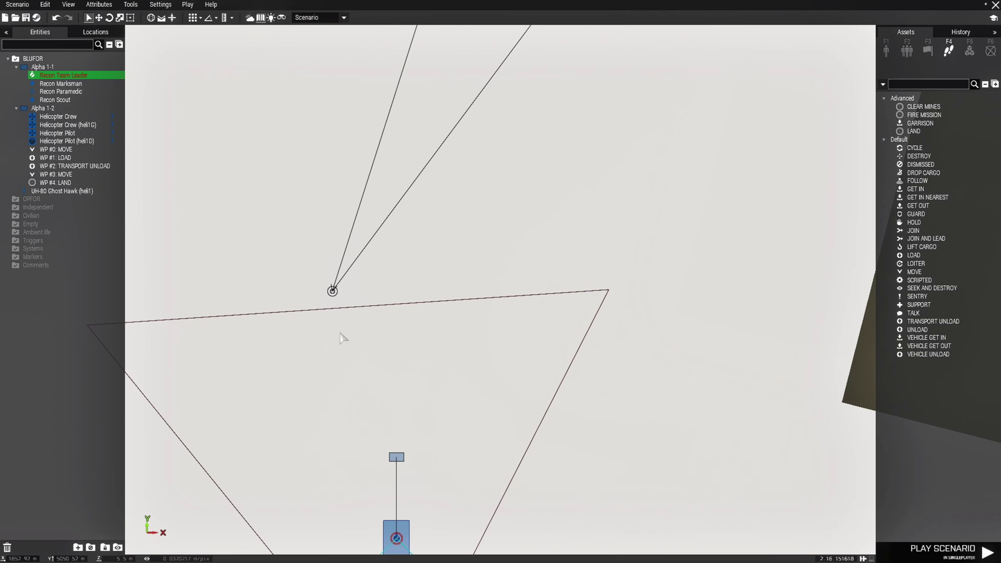
left_click(339, 332)
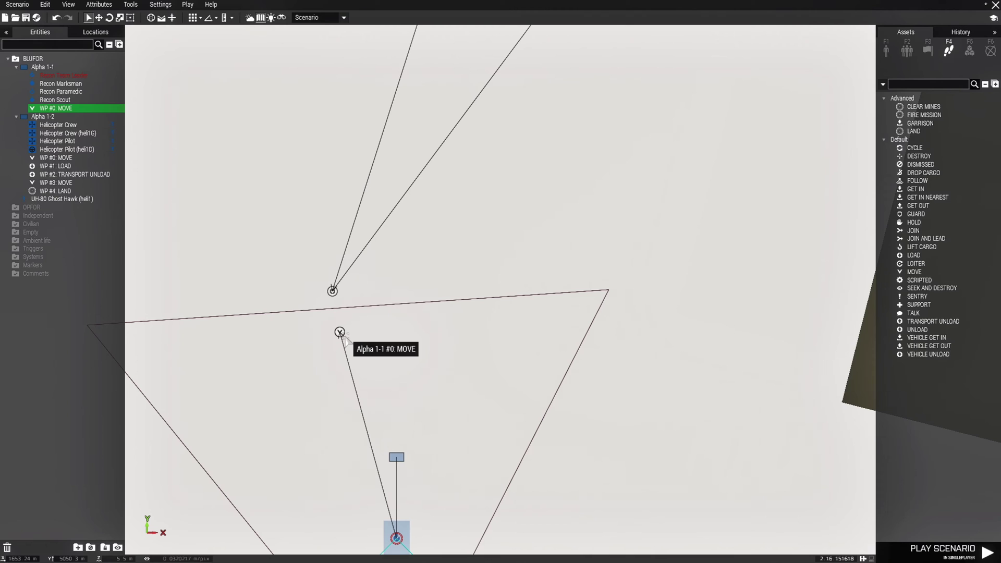
scroll(339, 338, "up", 2)
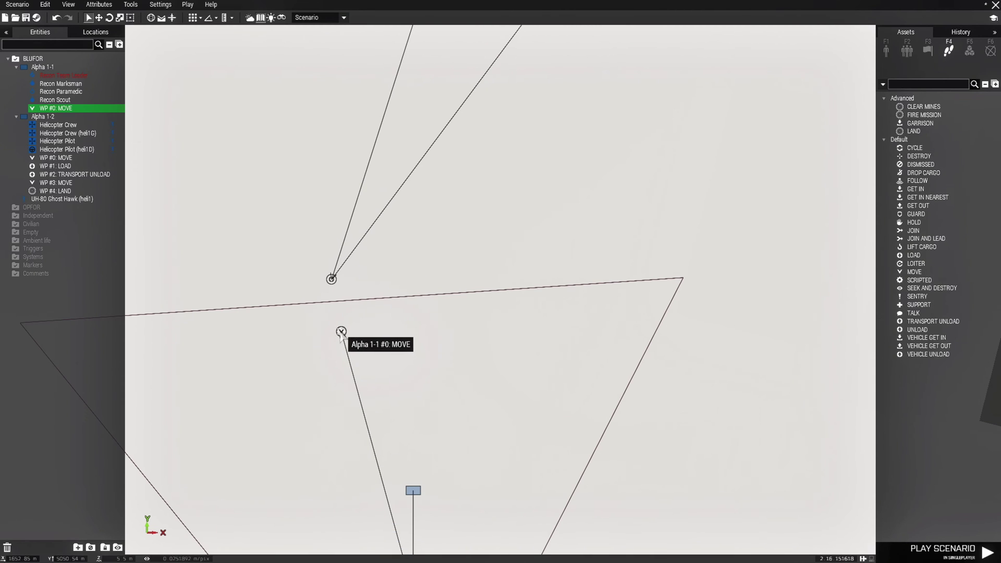
double_click(340, 334)
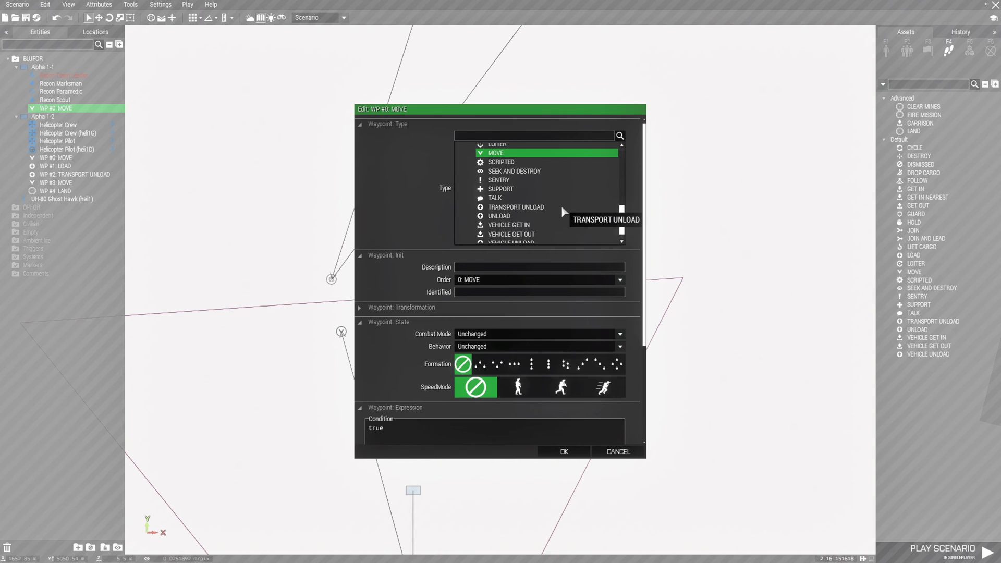
- Change Alpha 1-1's waypoint #0 type from MOVE to GET IN
scroll(558, 209, "up", 5)
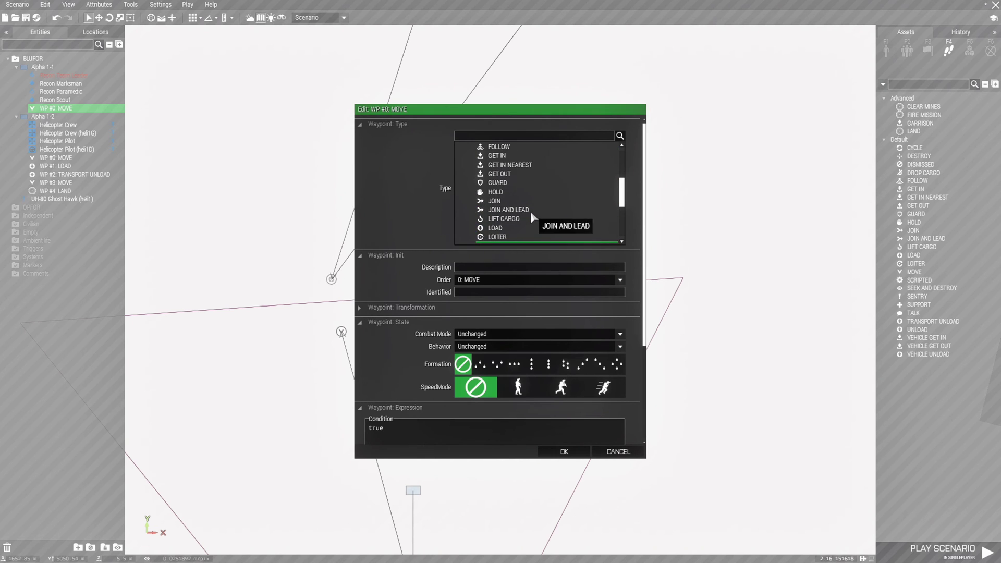
scroll(509, 188, "up", 2)
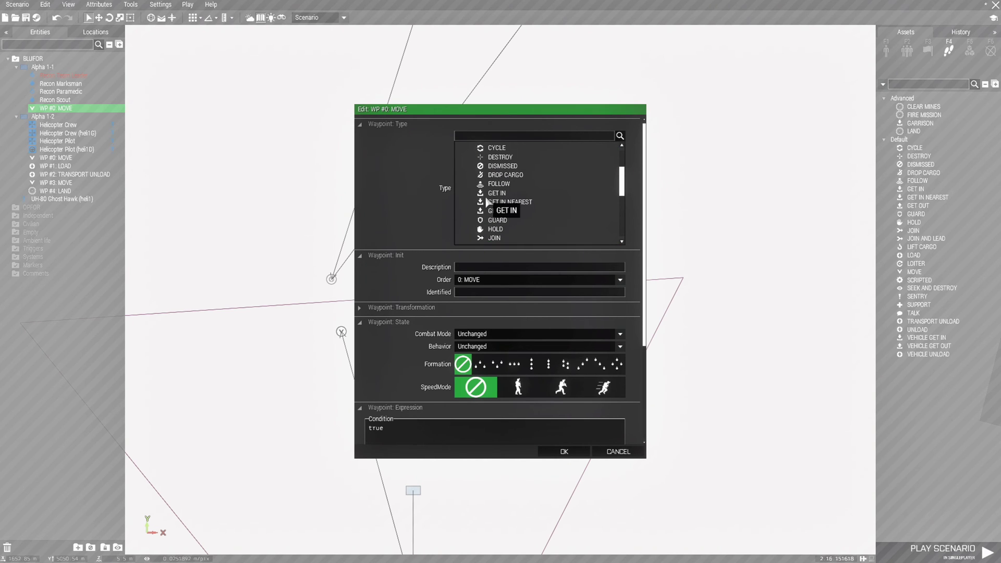
left_click(489, 194)
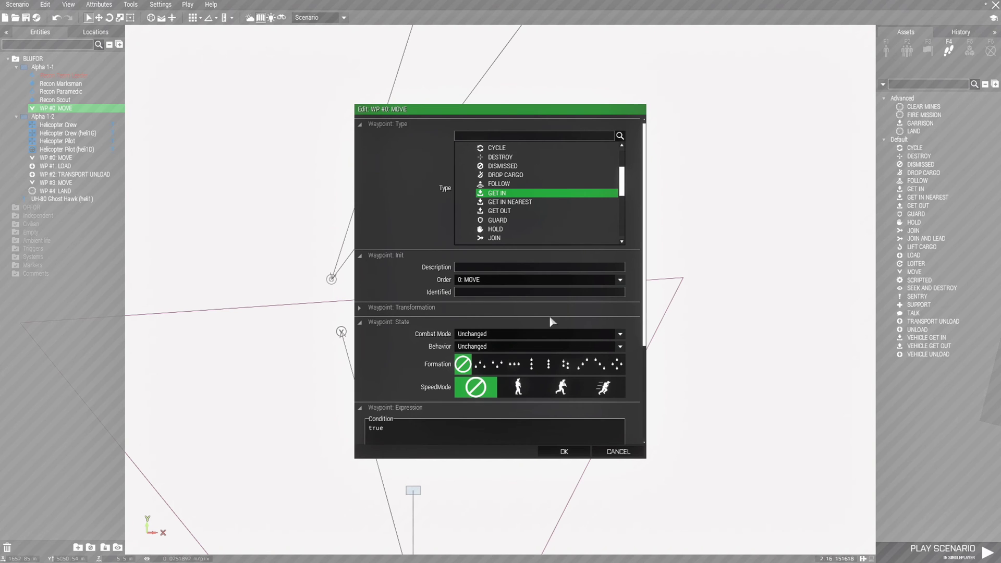
left_click(565, 451)
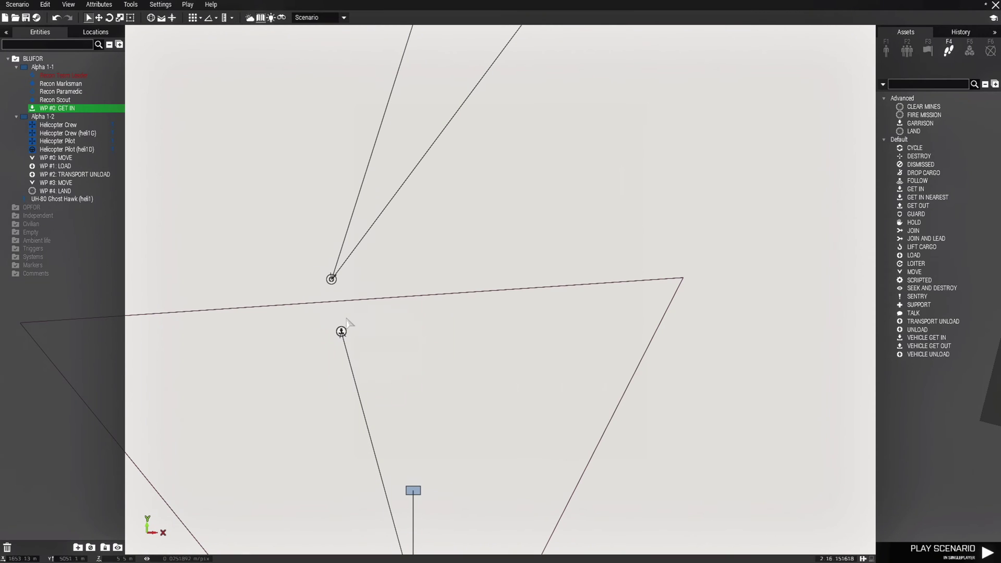
scroll(345, 320, "up", 3)
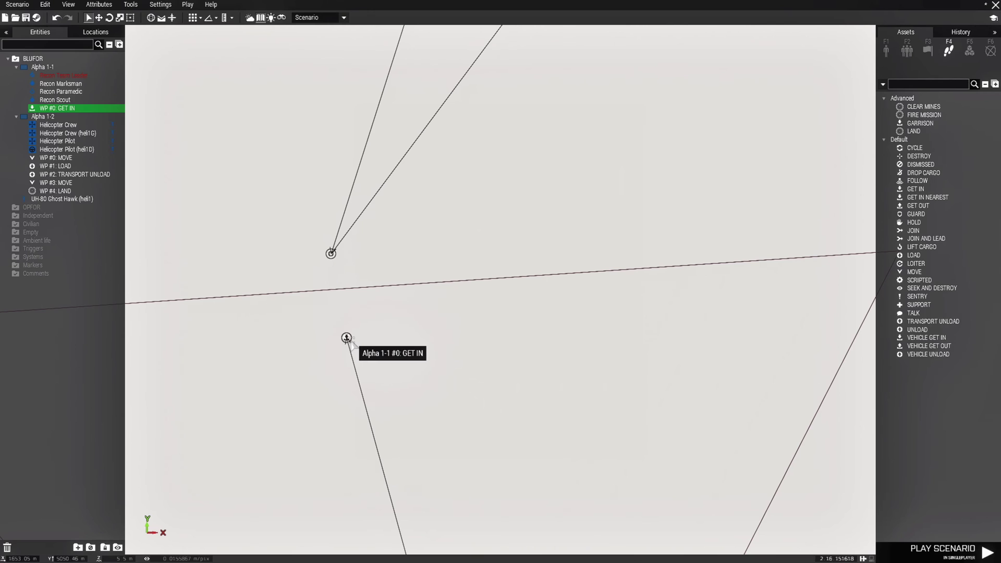
- Link the GET IN waypoint's activation to Alpha 1-2's LOAD waypoint
right_click(346, 340)
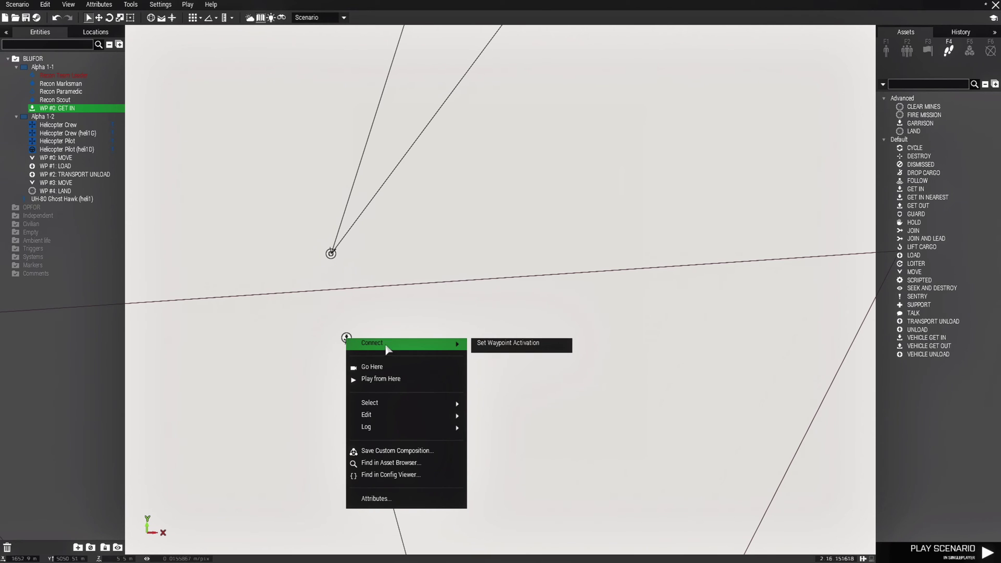
left_click(520, 347)
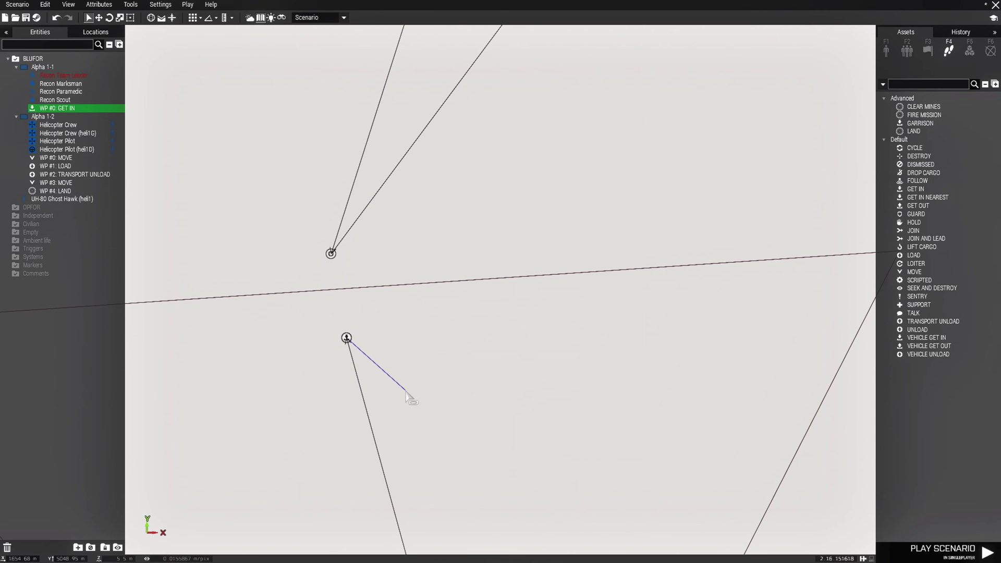
scroll(336, 253, "up", 2)
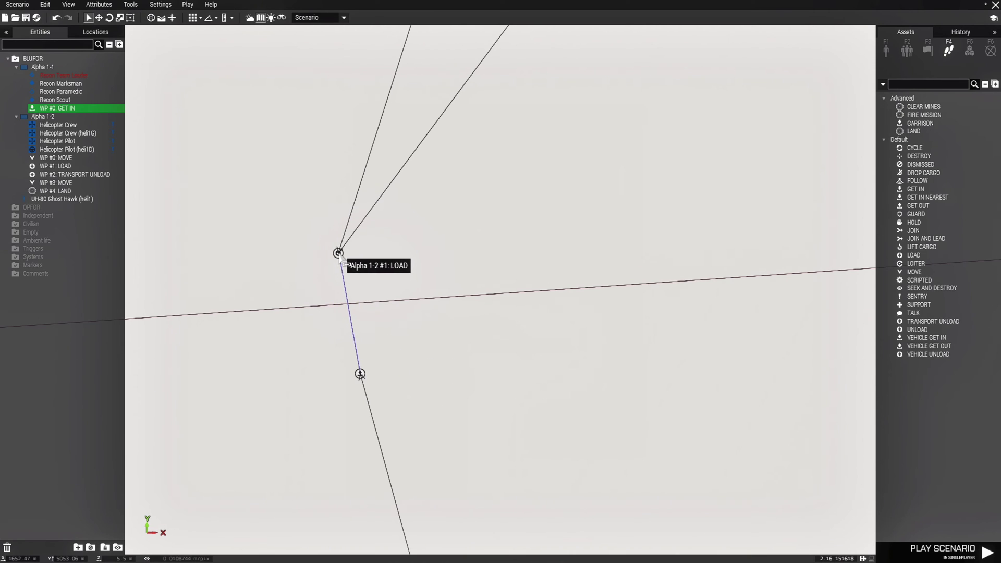
left_click(339, 254)
scroll(392, 334, "down", 1)
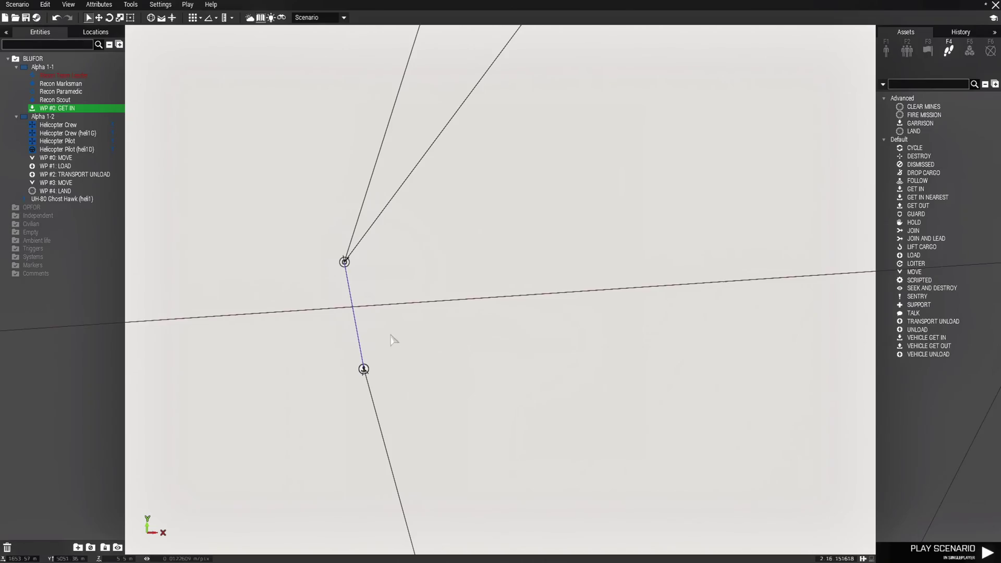
- Switch to the 3D view and orbit around the waypoints and recon team on the tarmac
key("m")
scroll(460, 336, "up", 2)
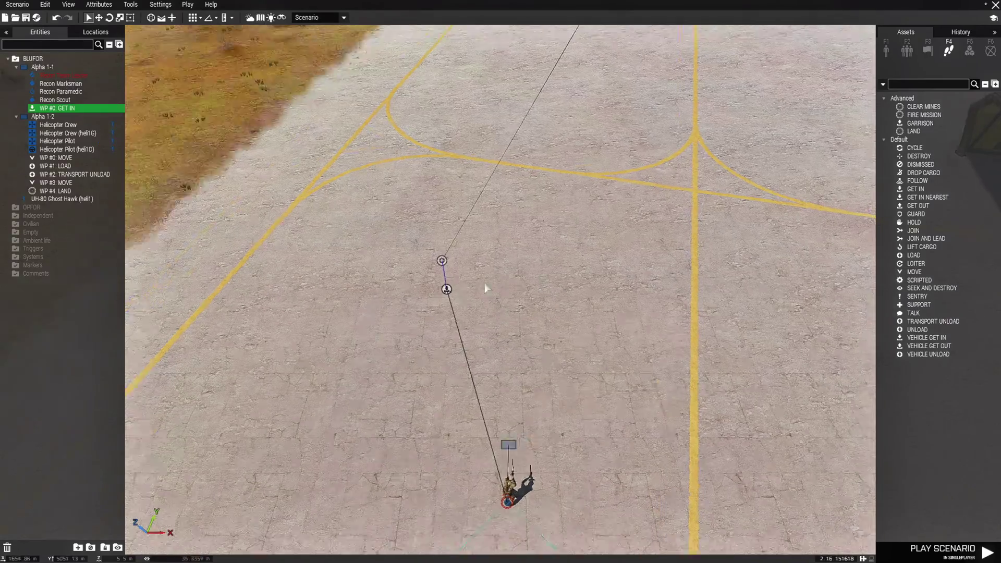
right_click_drag(425, 329, 246, 306)
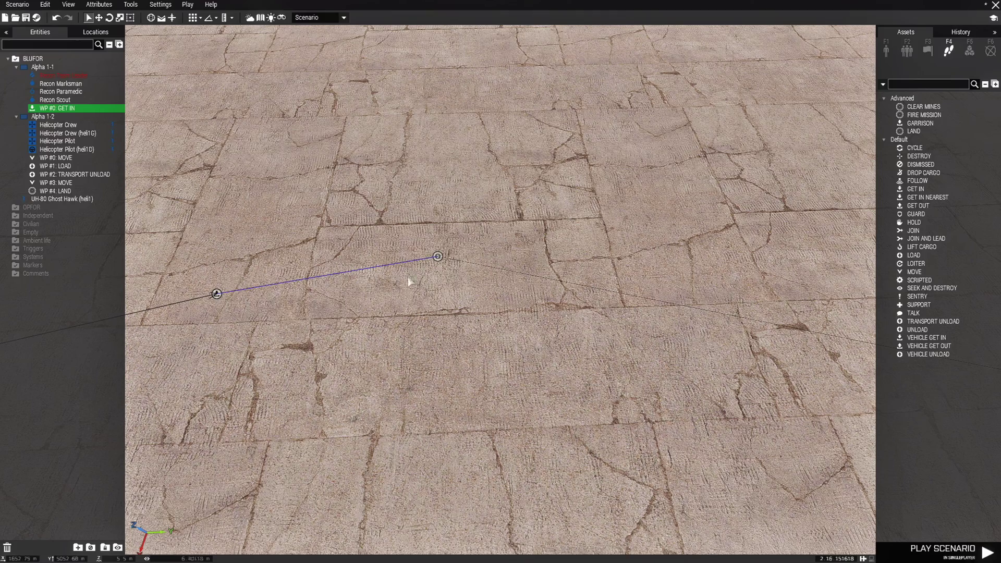
scroll(437, 268, "down", 2)
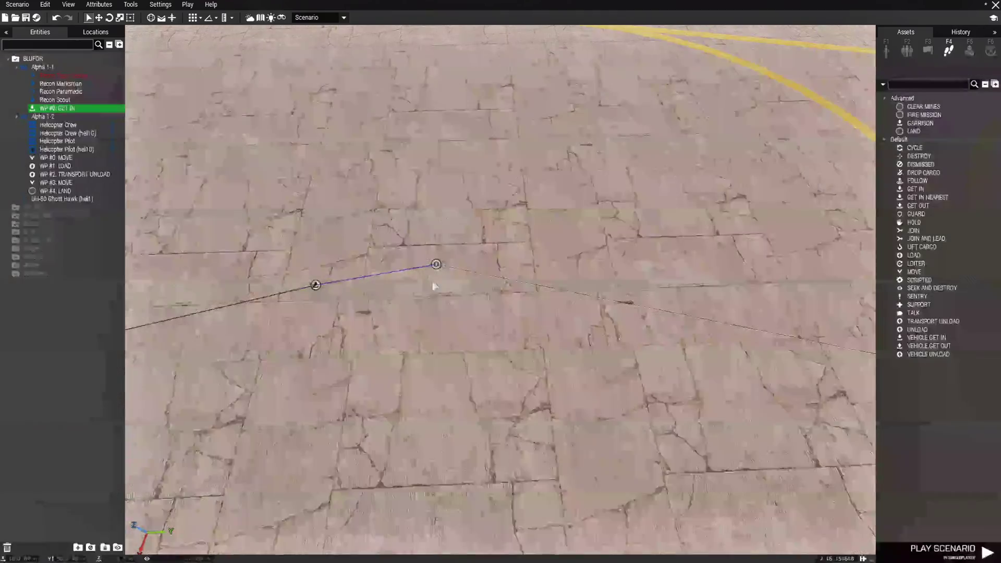
scroll(433, 285, "down", 2)
right_click_drag(420, 313, 629, 332)
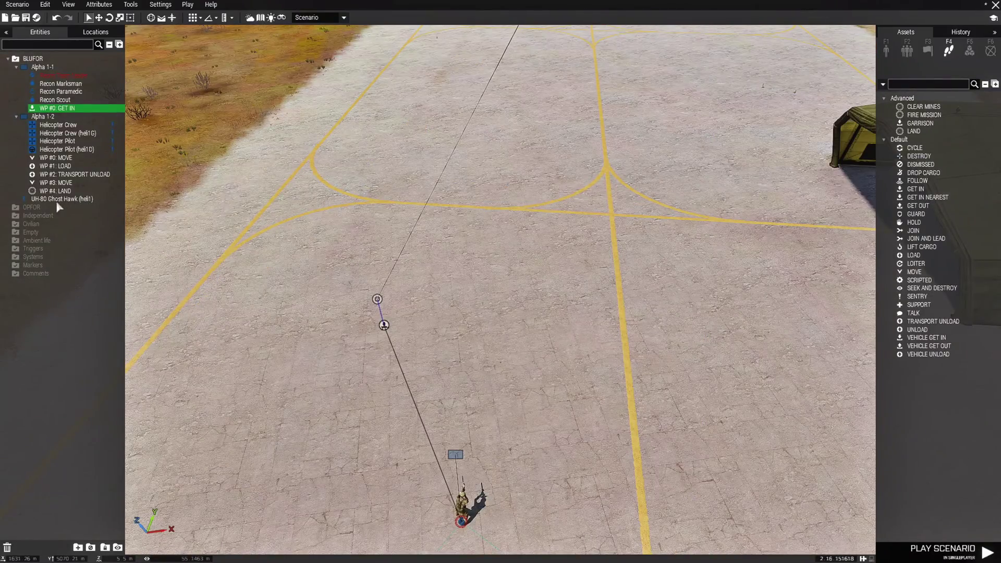
left_click(64, 200)
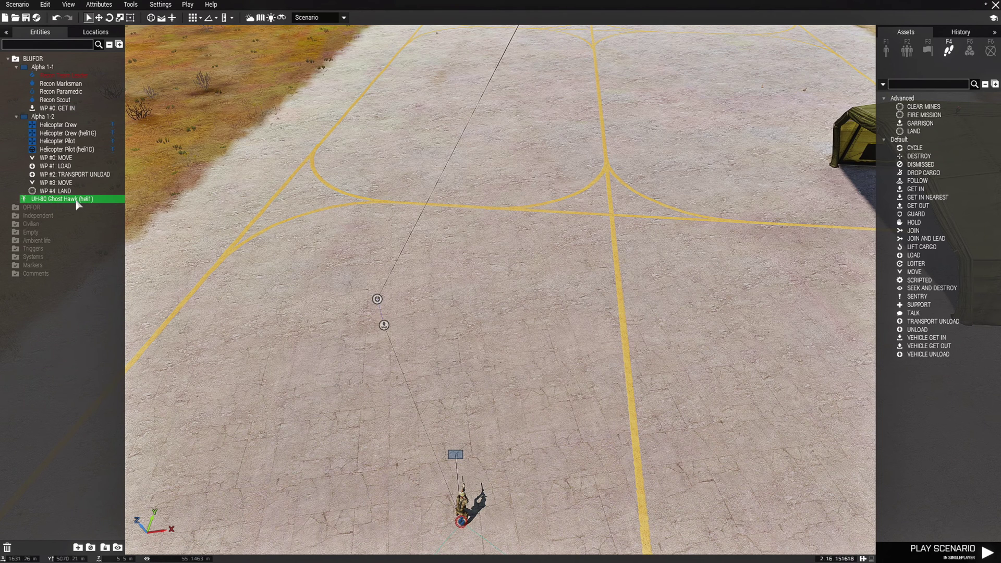
- Fly to the UH-80 Ghost Hawk and place a basic Trigger on the tarmac beside its helipad
right_click(77, 203)
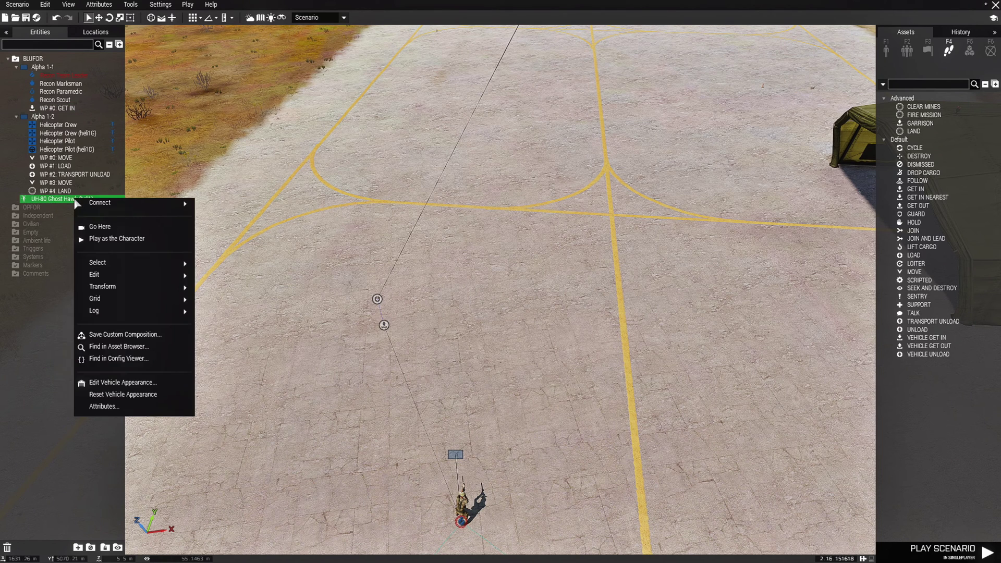
left_click(105, 227)
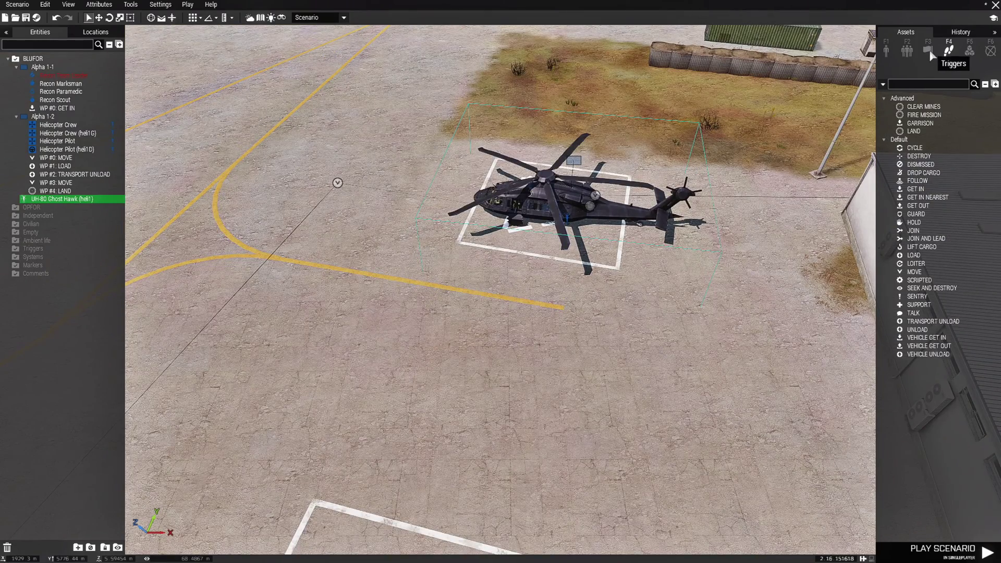
left_click(927, 50)
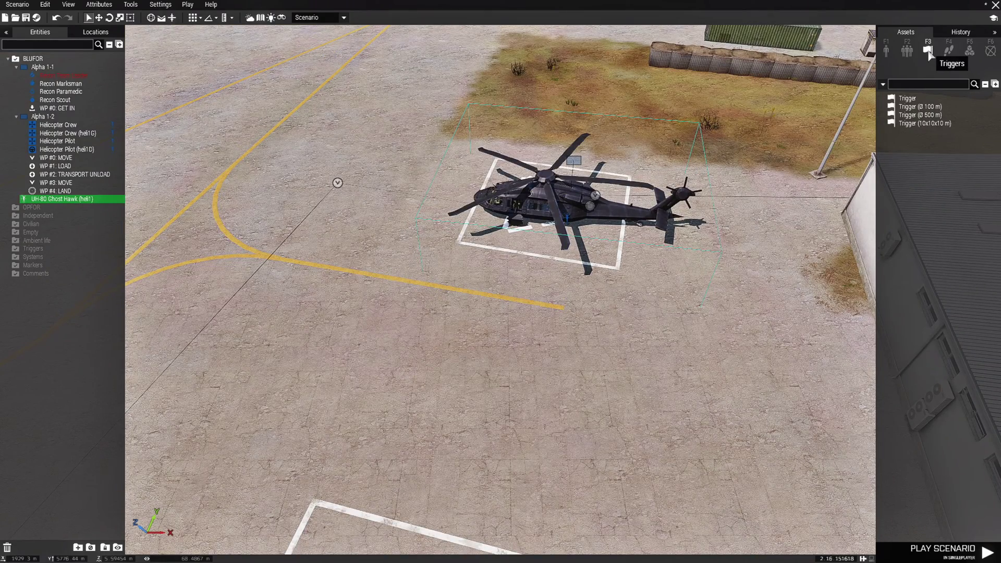
left_click(907, 98)
scroll(402, 385, "up", 4)
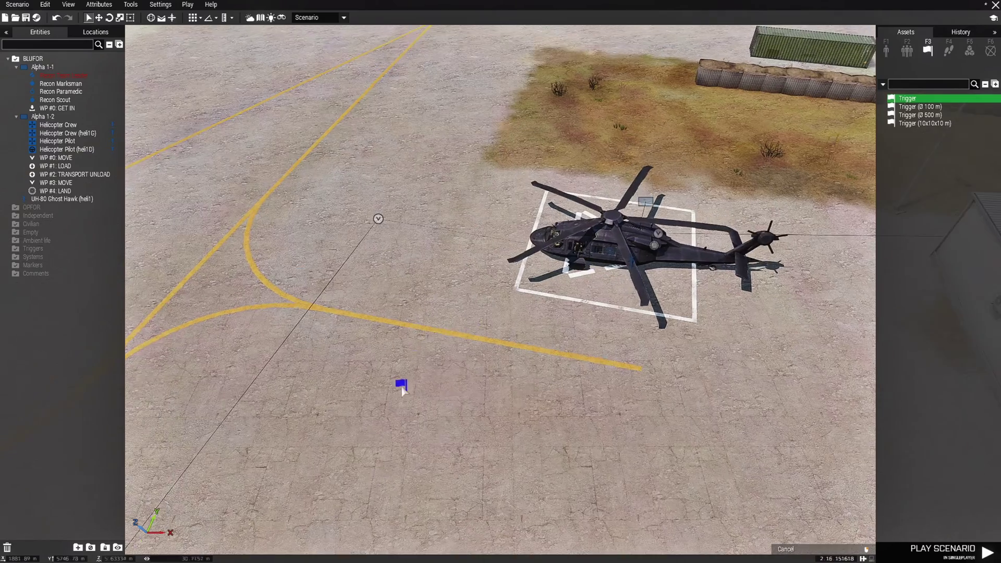
left_click(381, 397)
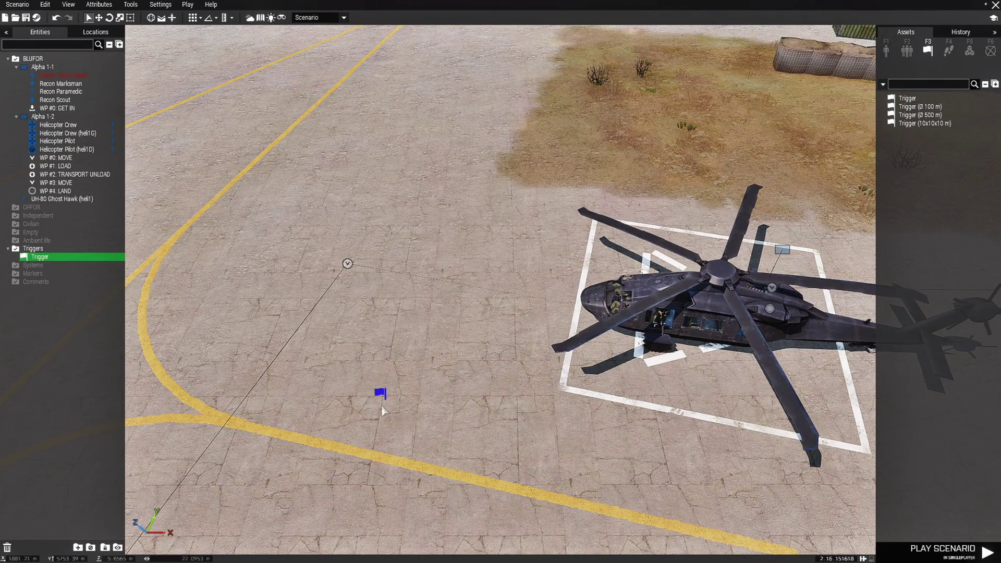
scroll(381, 399, "up", 3)
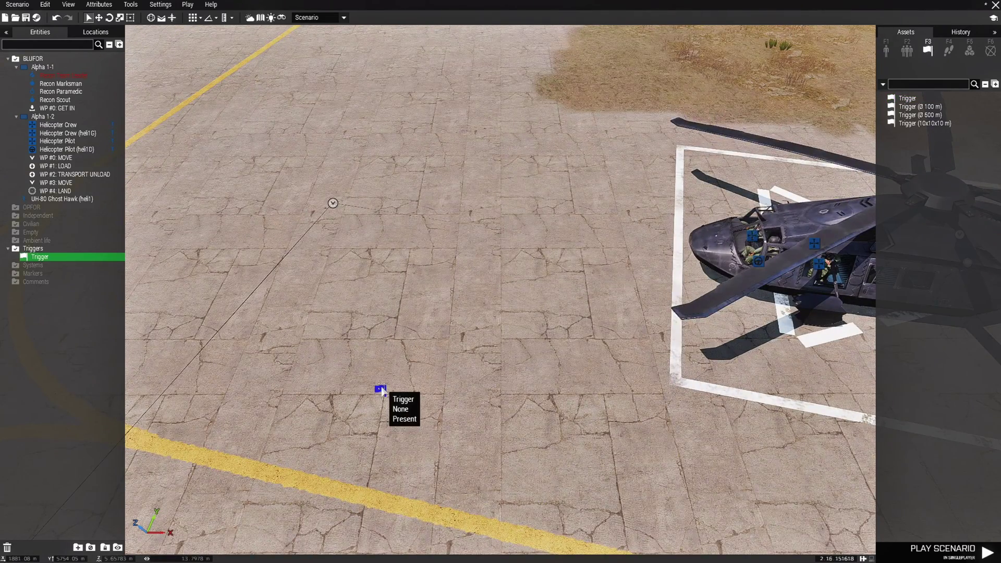
right_click(382, 394)
- Connect the trigger via Set Waypoint Activation to waypoint Alpha 1-2 #0: MOVE
mouse_move(424, 398)
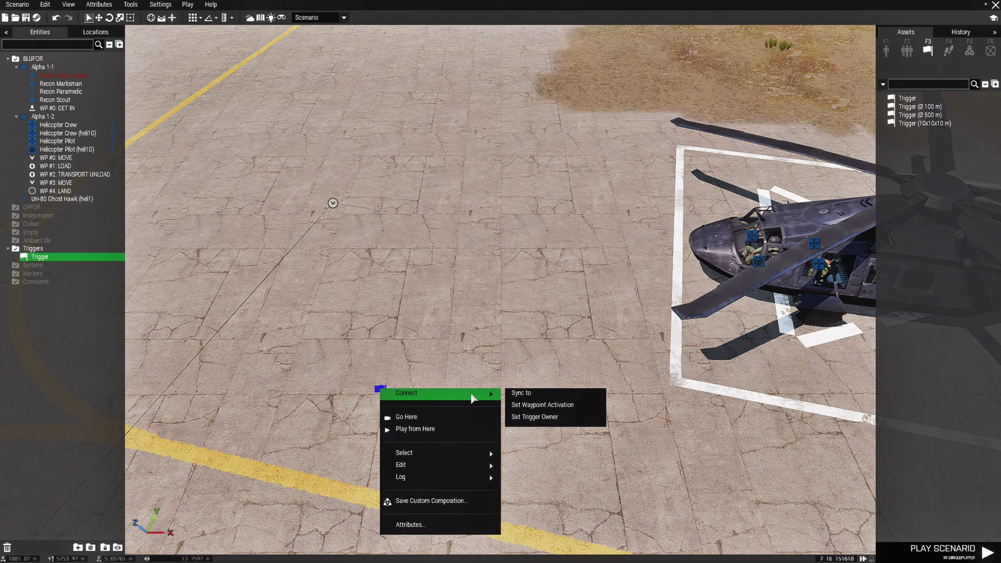
left_click(584, 410)
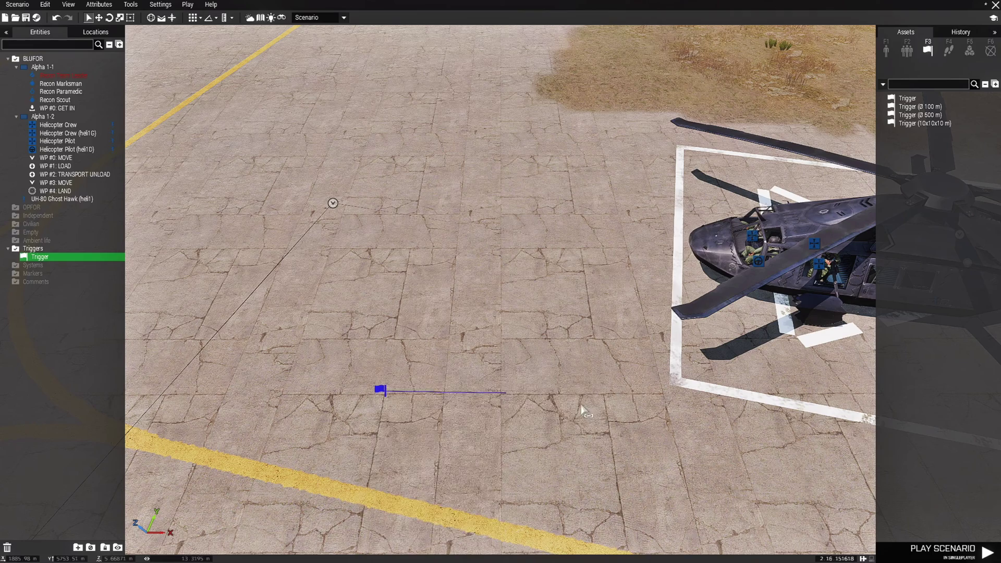
left_click(333, 203)
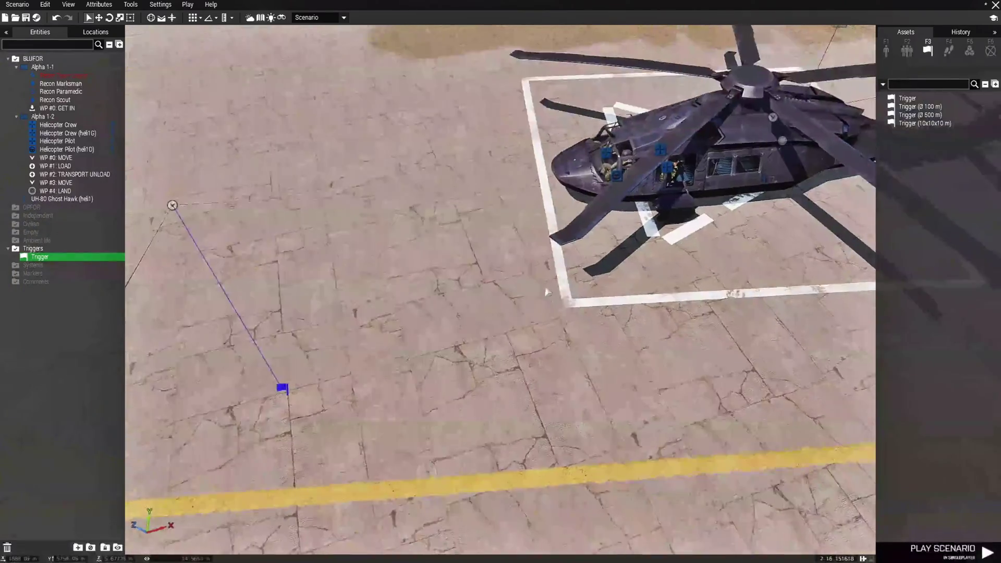
scroll(344, 227, "up", 3)
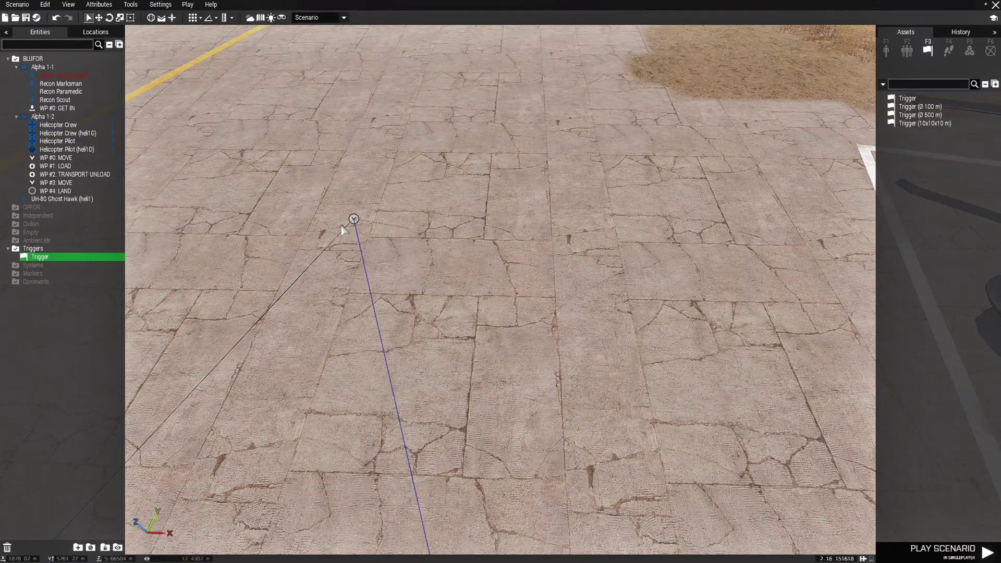
- Check the trigger-to-waypoint link on the 2D map, then return to the 3D view
key("m")
scroll(470, 249, "up", 8)
scroll(468, 302, "up", 6)
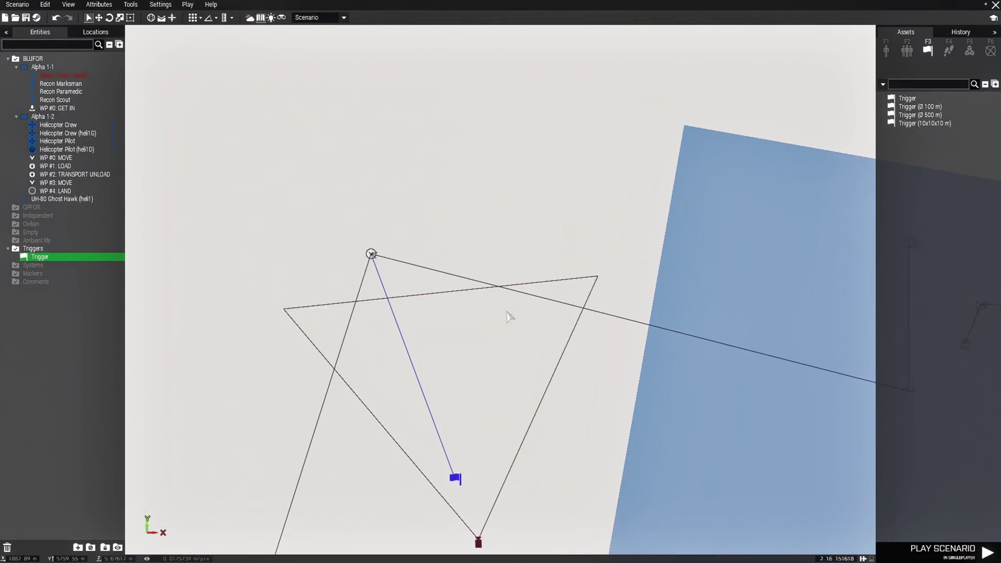
right_click_drag(515, 321, 414, 279)
scroll(414, 279, "down", 1)
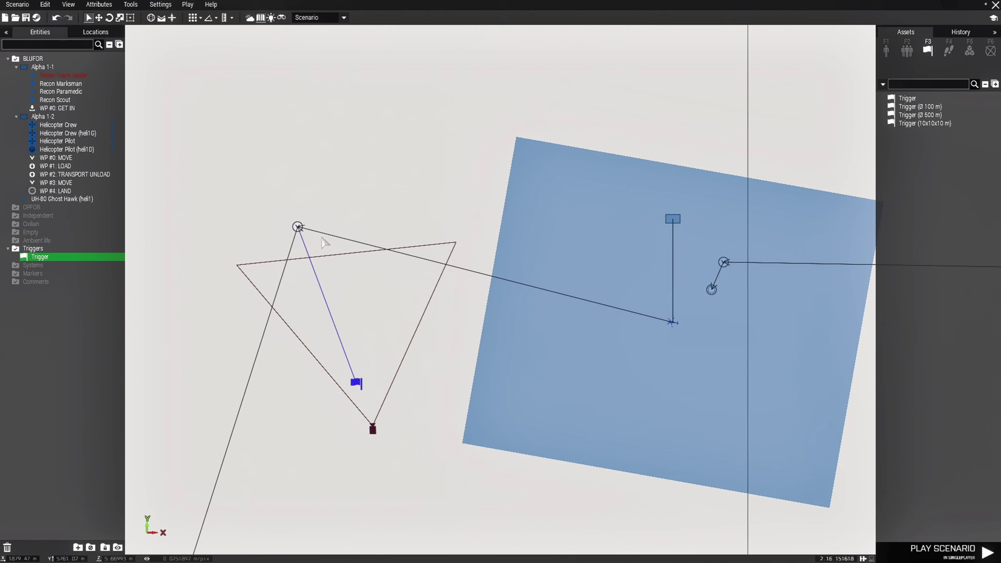
scroll(313, 235, "up", 2)
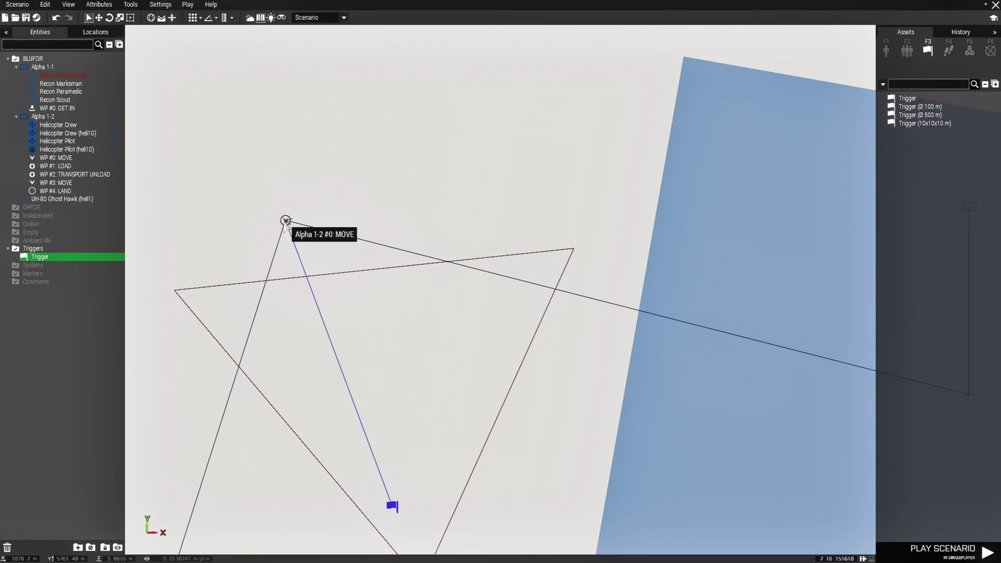
key("m")
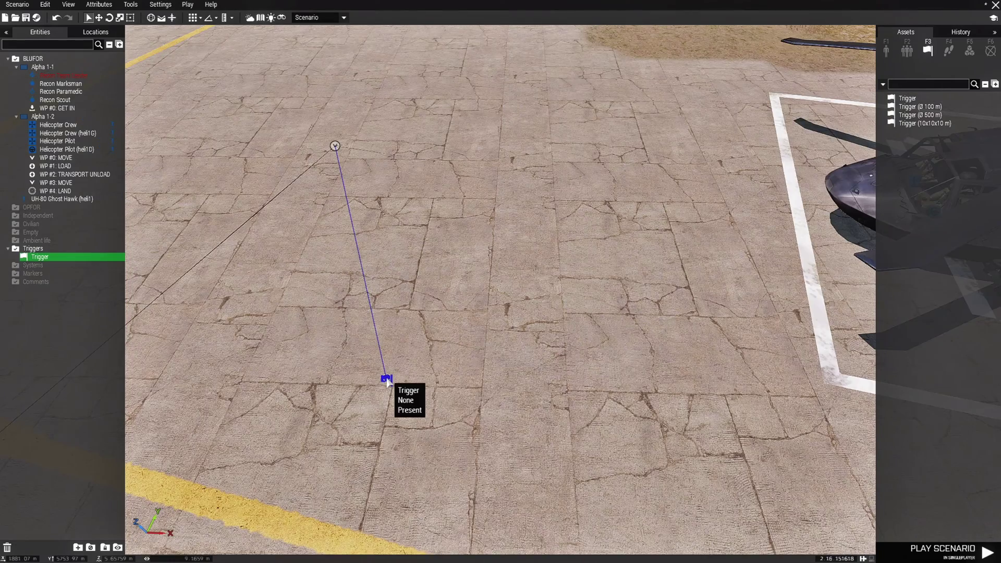
double_click(386, 379)
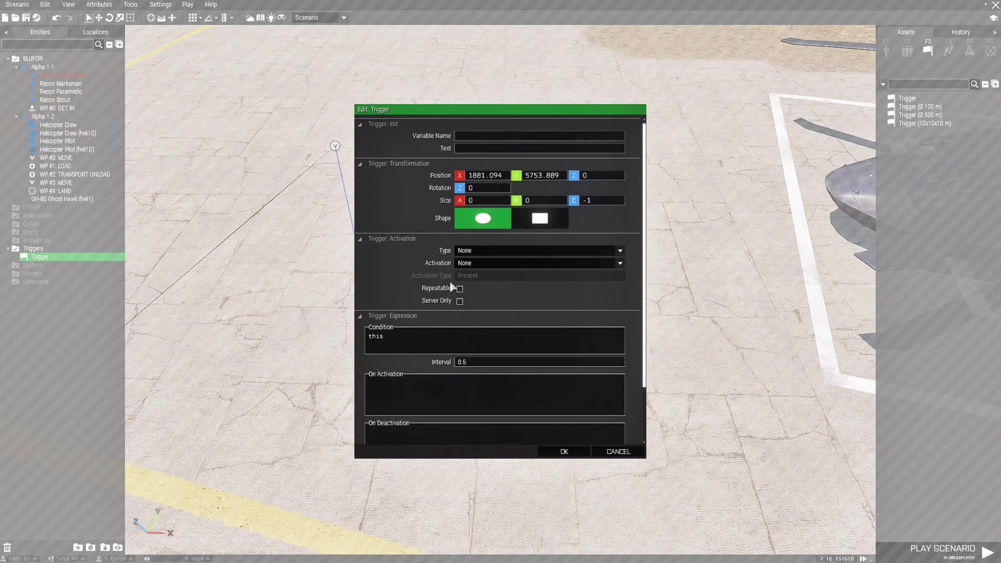
- Set the trigger to Radio Alpha, text 'Helicopter Extract', with hint 'This is Alpha1, we need extract, do you copy?'
left_click(476, 264)
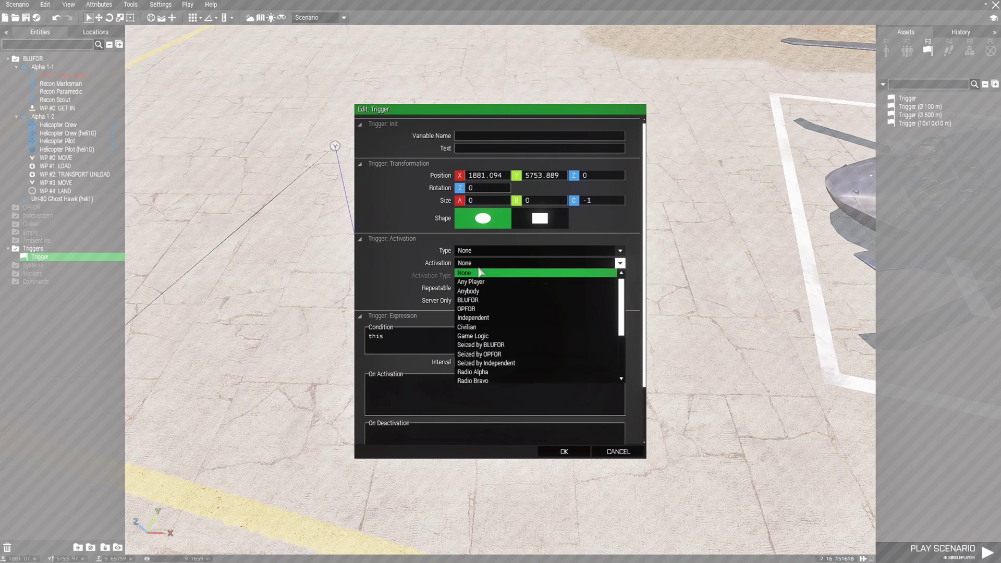
left_click(500, 372)
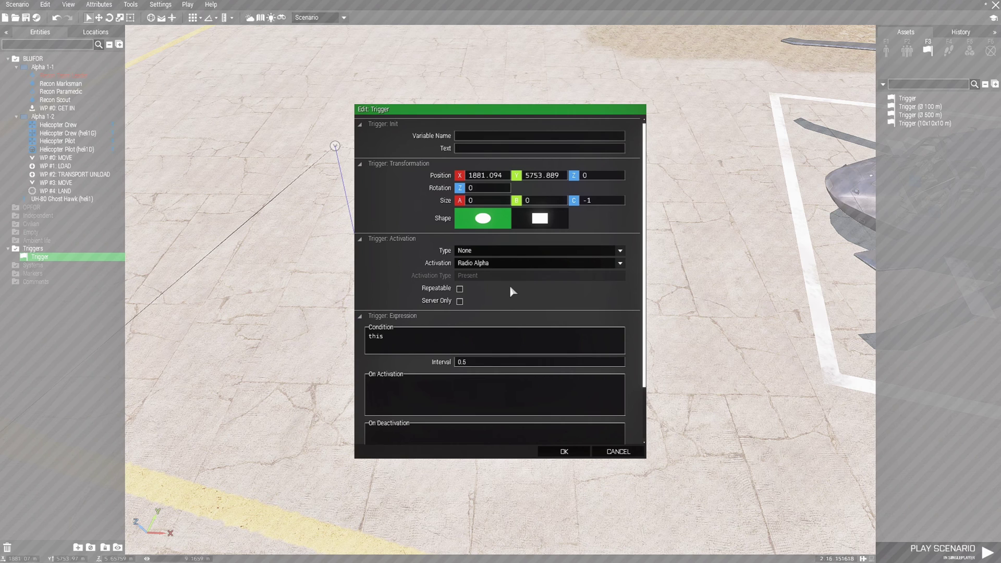
type("Helico")
type("pter")
type(" Extract")
type("hin")
type("t \"This i")
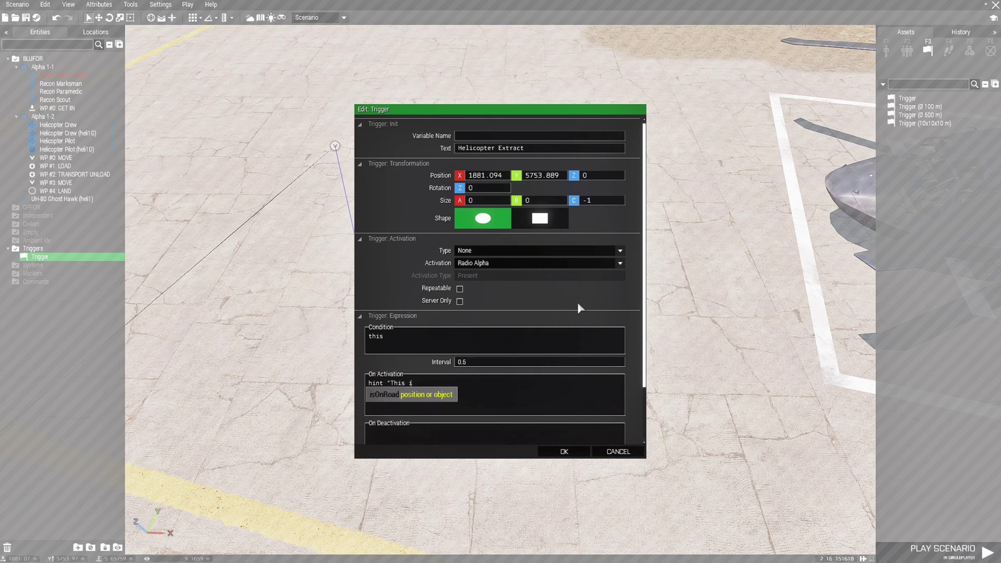
type("s Alpha")
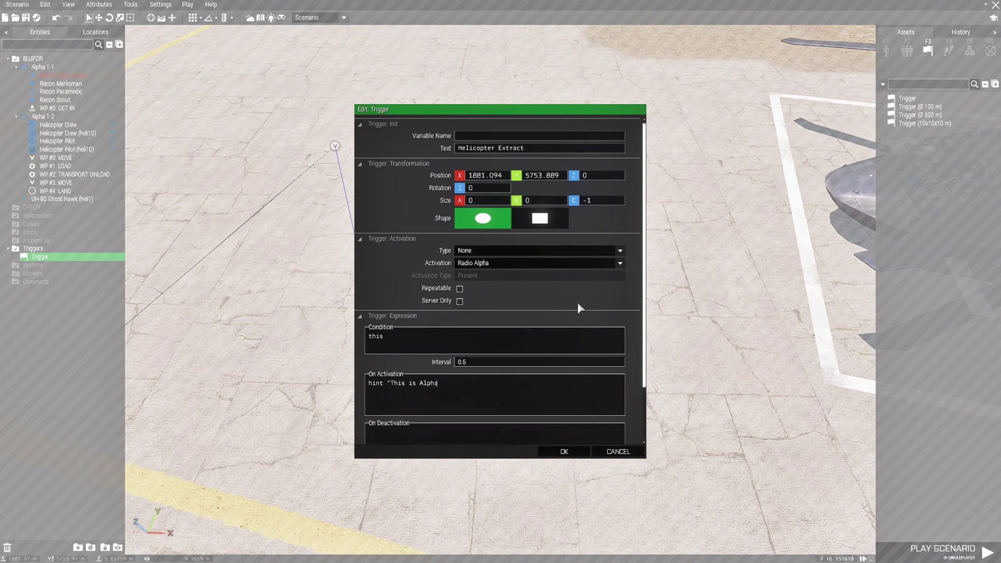
type("1, we need e")
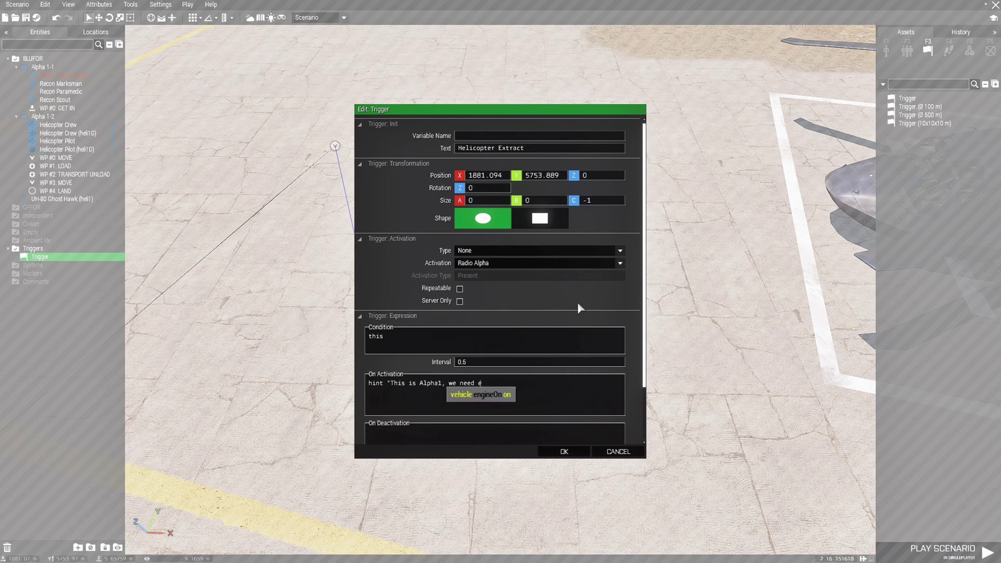
type("xtract, do you c")
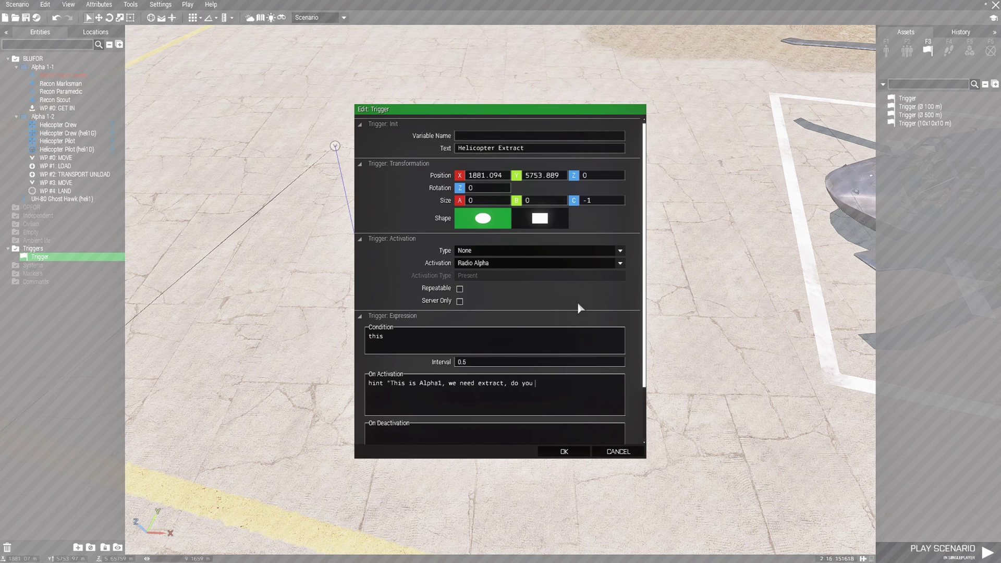
type("opy?\";")
left_click(564, 452)
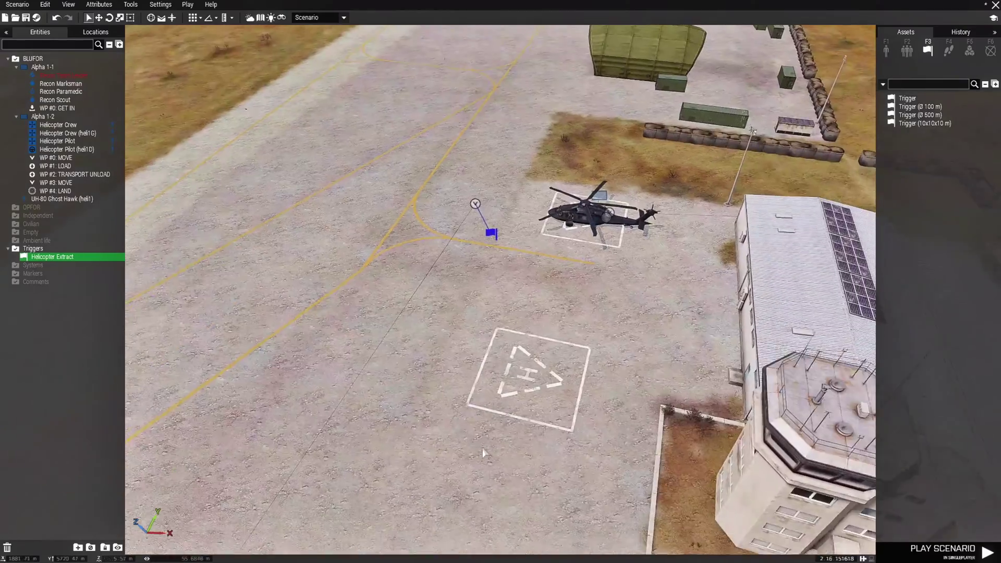
- On the 2D map, place a Trigger (Ø 100 m) on the Stratis Air Base runway
key("m")
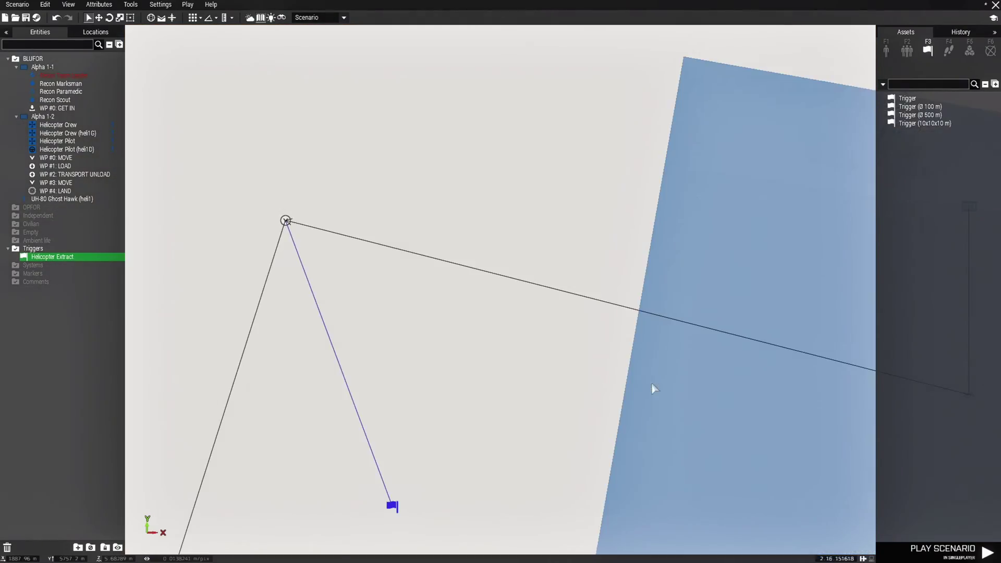
scroll(555, 180, "down", 10)
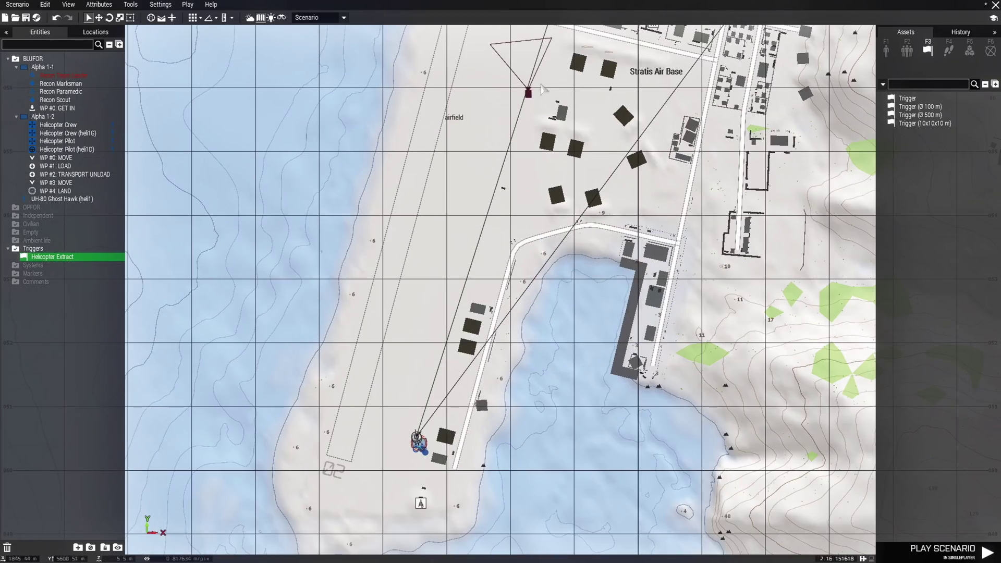
right_click_drag(542, 89, 415, 355)
scroll(428, 417, "up", 3)
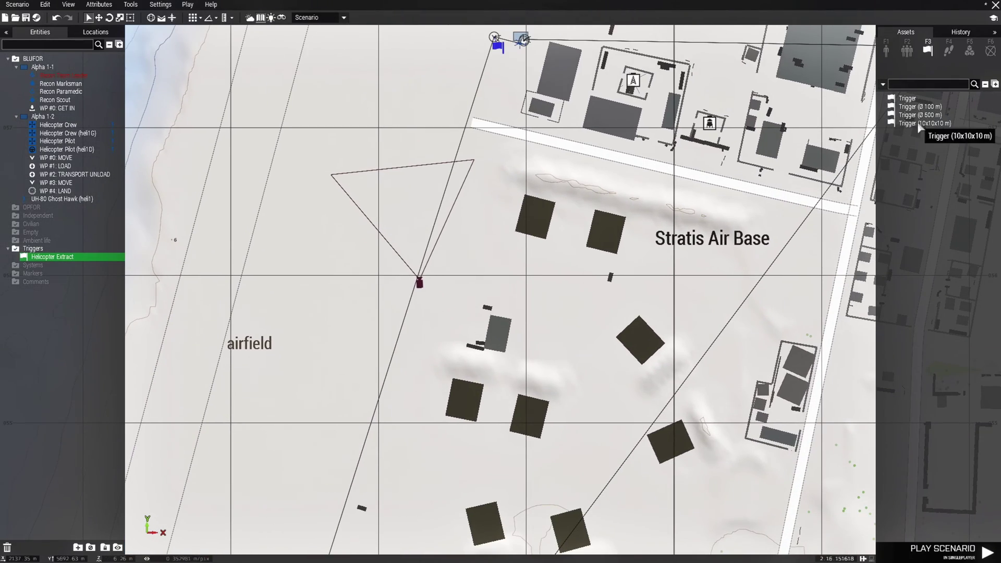
left_click(920, 106)
right_click_drag(386, 384, 399, 302)
scroll(400, 303, "down", 5)
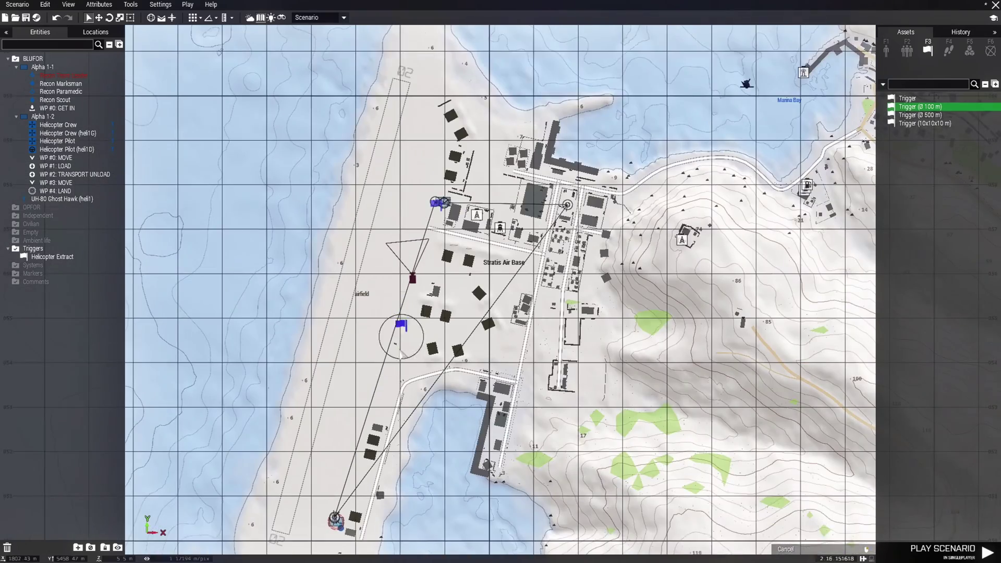
scroll(396, 297, "up", 3)
scroll(394, 292, "up", 2)
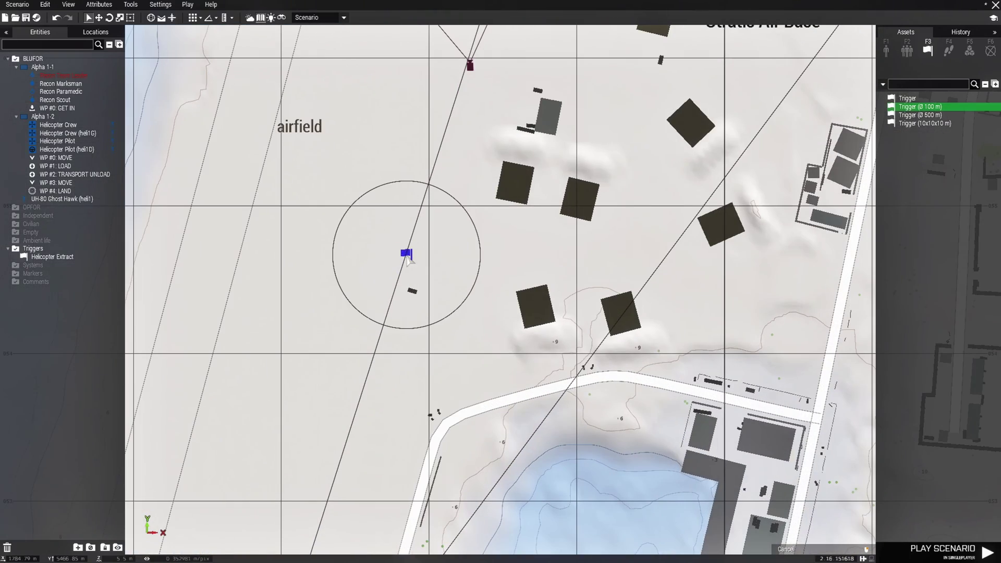
left_click(407, 263)
scroll(405, 256, "up", 3)
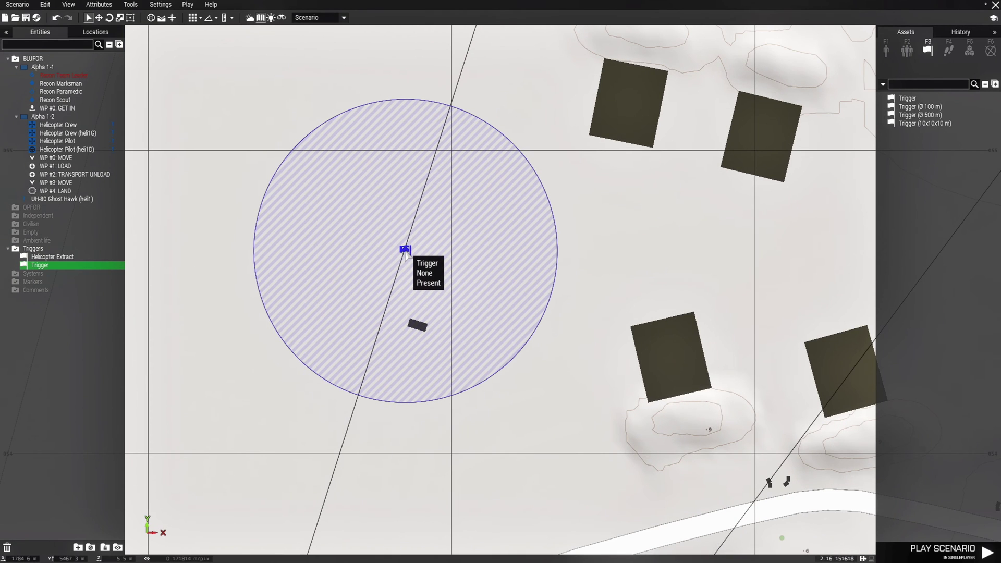
- Make the runway trigger a BLUFOR-activated rectangle with hint 'This blackhawk1, we copy you, we are enroute to your position!'
double_click(405, 250)
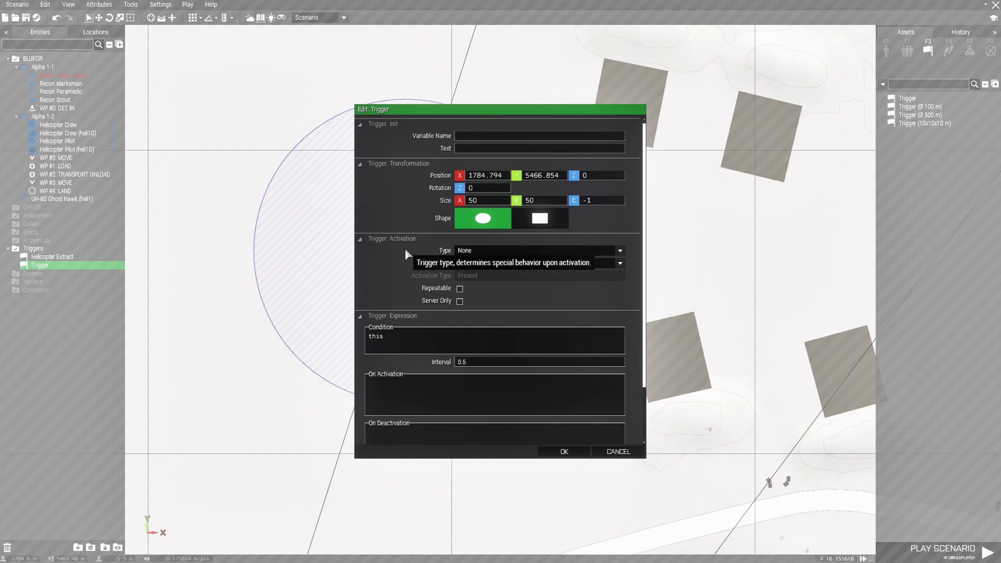
left_click(545, 221)
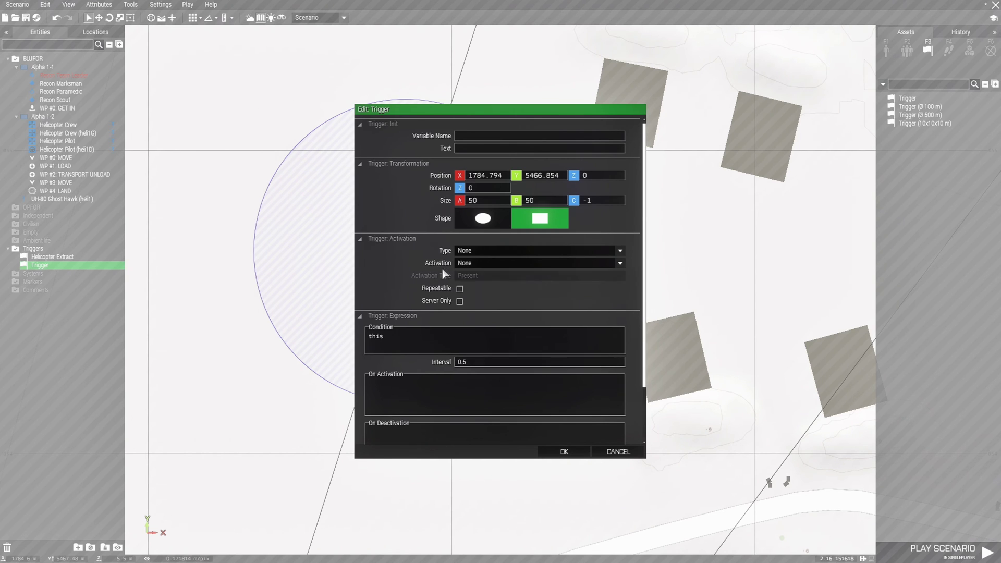
left_click(479, 264)
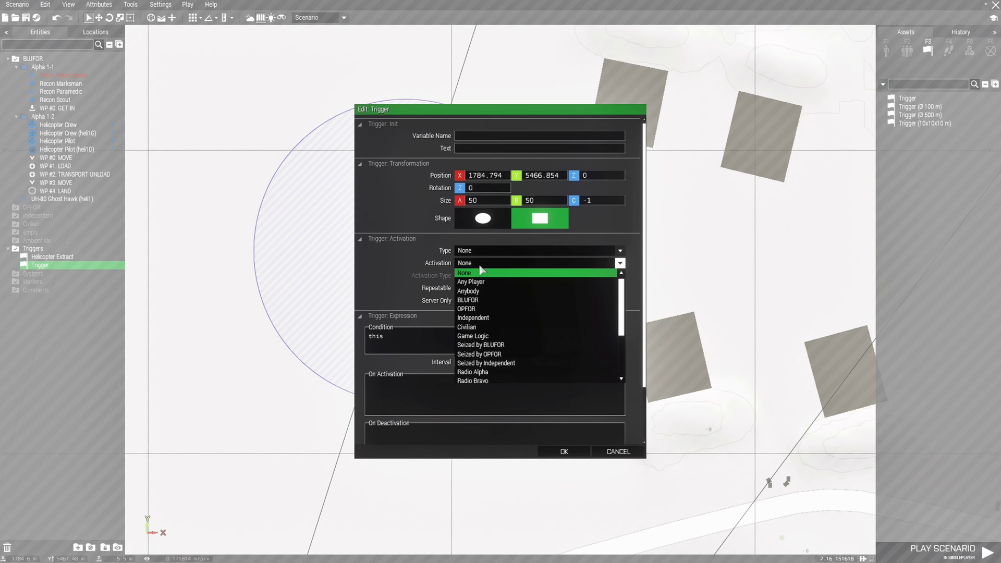
left_click(484, 299)
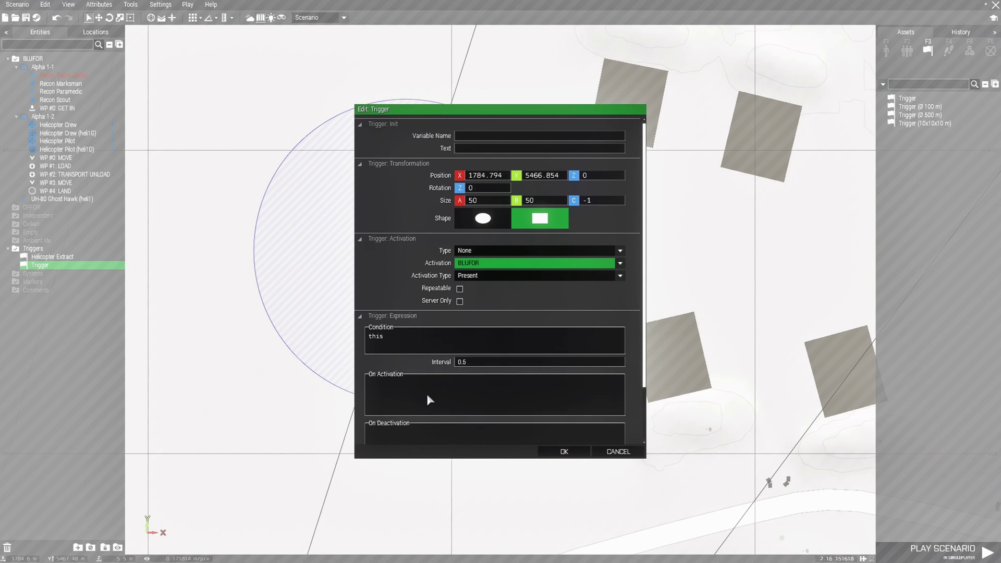
left_click(409, 393)
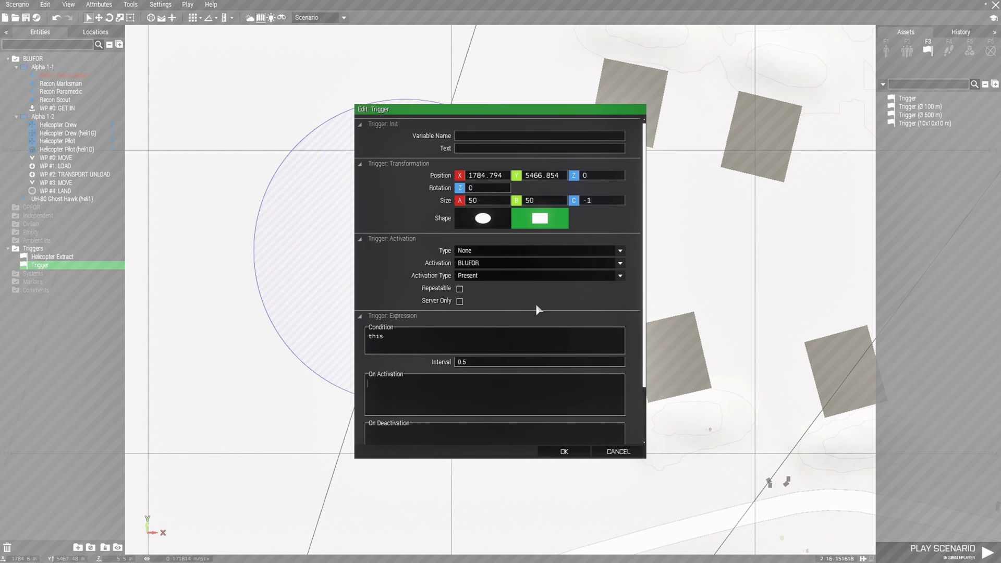
type("h")
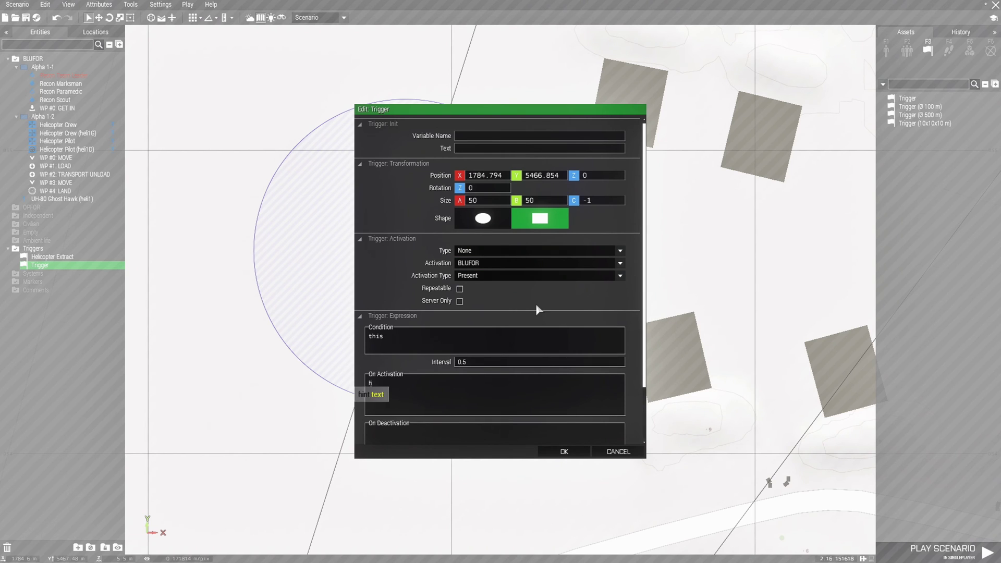
type("int \"This")
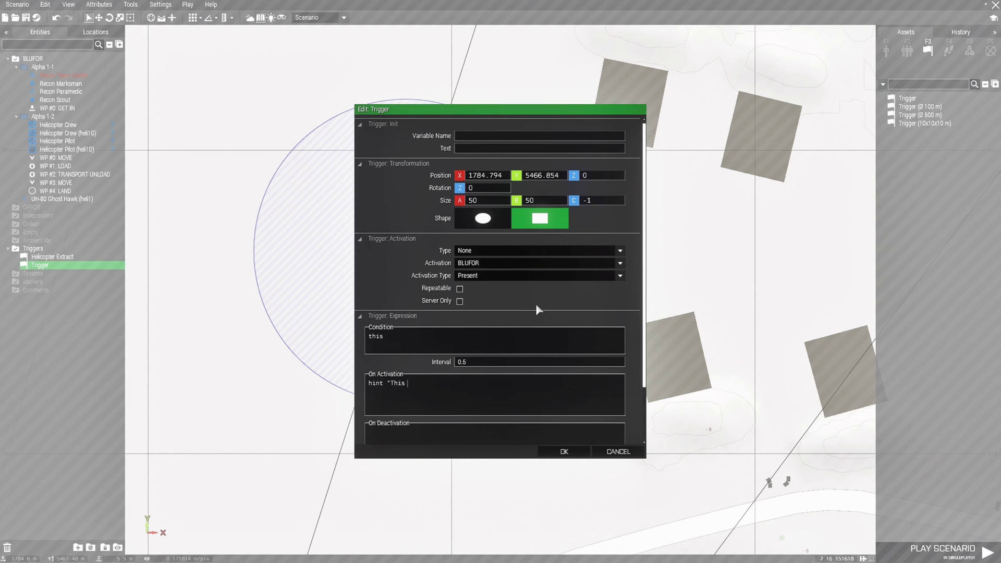
type(" blackhawk1, we copy you, we are en")
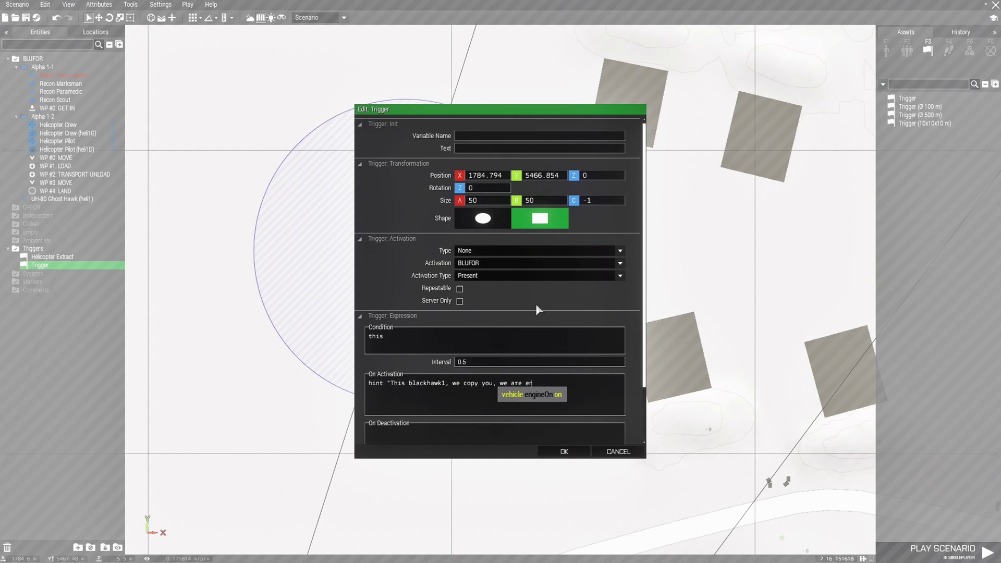
type("route to your ")
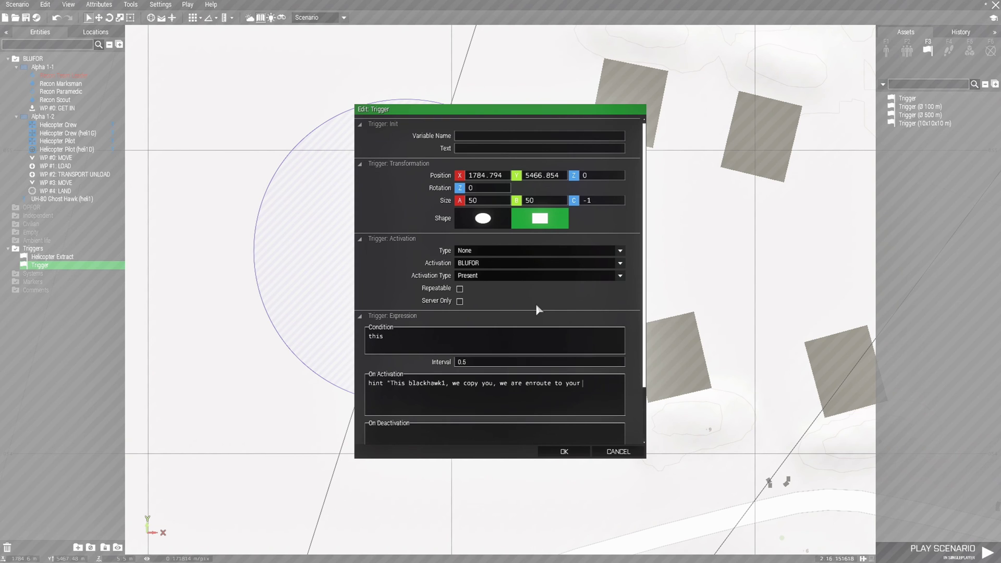
type("position!\"")
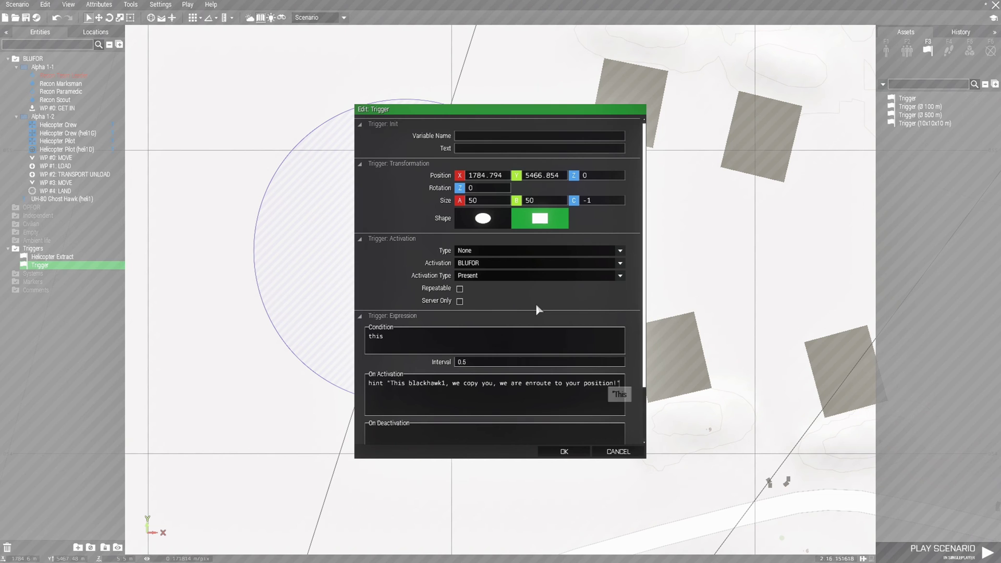
type(";")
left_click(572, 451)
scroll(492, 391, "down", 3)
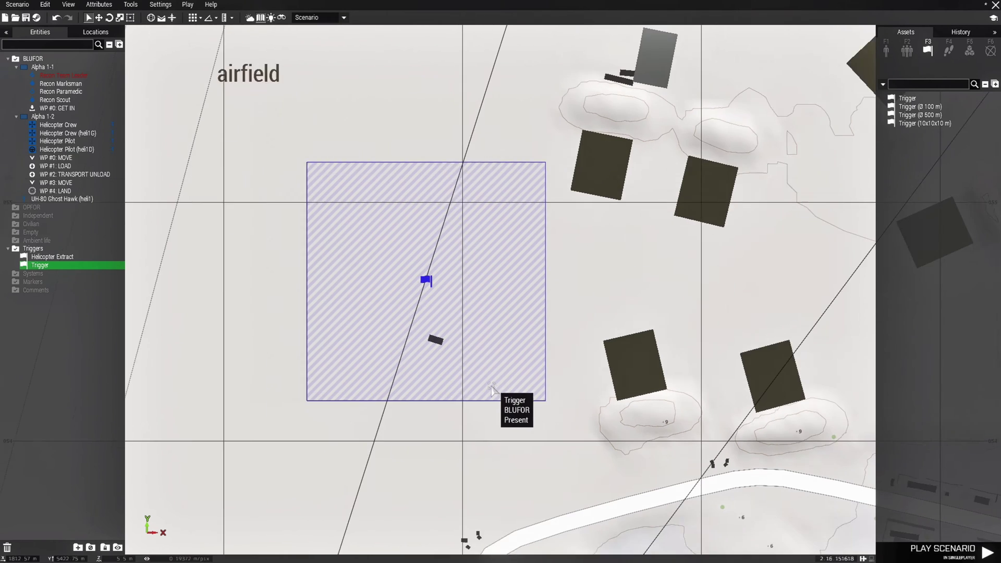
- Squash the trigger area into a thin strip, rotate it 20° and move it onto the runway
scroll(448, 323, "up", 3)
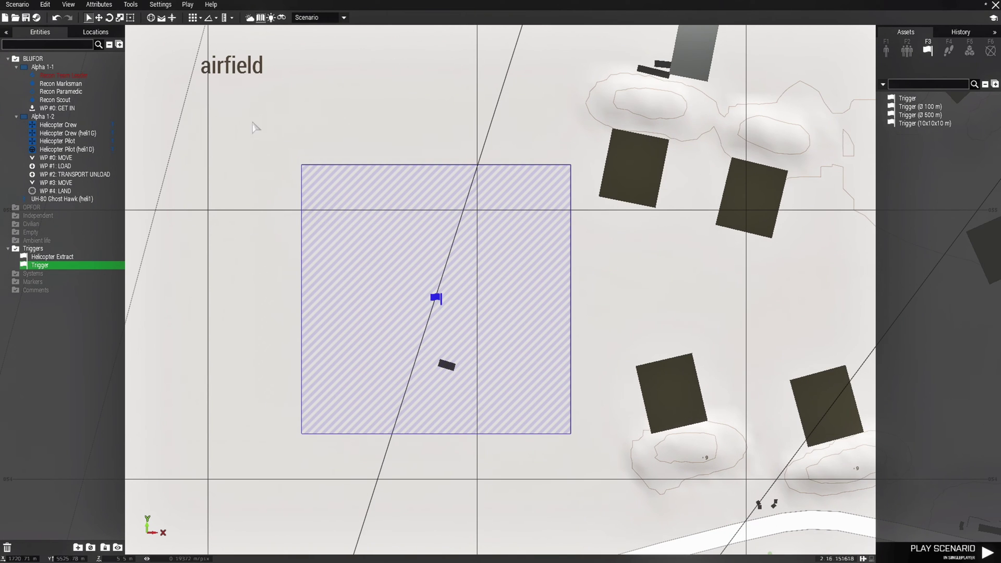
left_click(438, 163)
left_click_drag(438, 162, 454, 342)
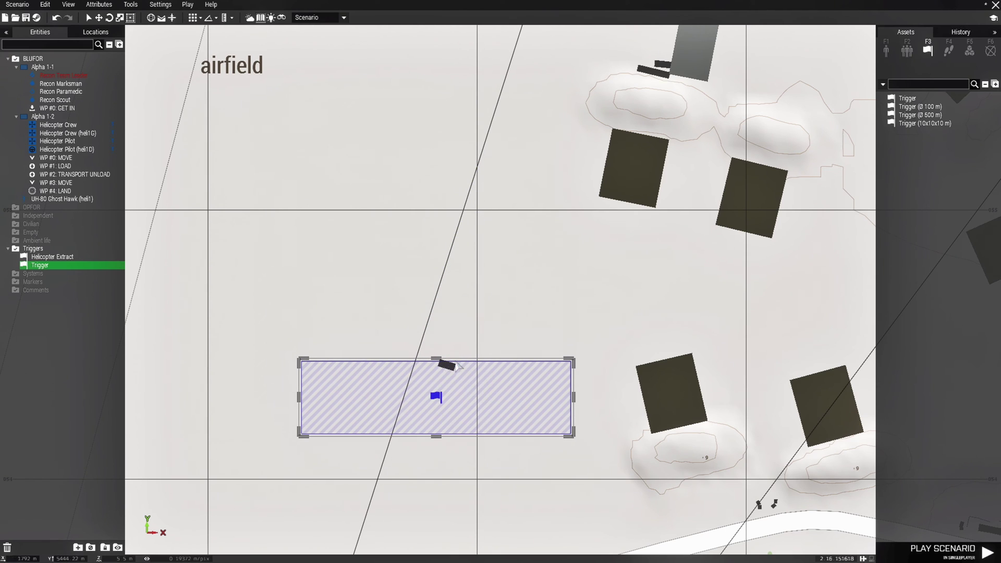
left_click_drag(440, 387, 473, 279, "shift")
left_click_drag(437, 398, 455, 250)
- Stretch both ends of the trigger strip along the runway to about 135 m long
scroll(314, 228, "down", 4)
left_click_drag(365, 284, 320, 356)
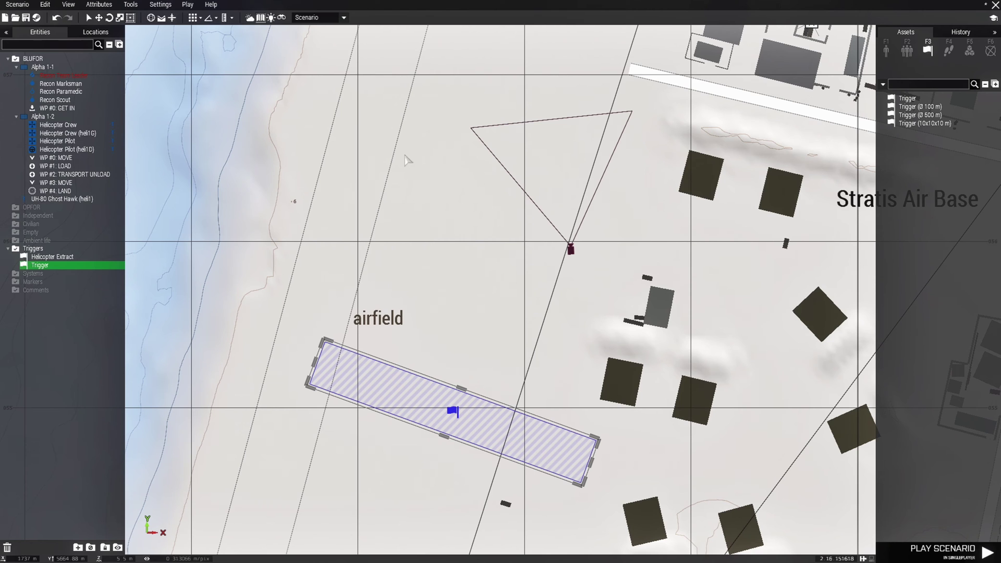
left_click_drag(596, 468, 735, 543)
right_click_drag(530, 494, 496, 387)
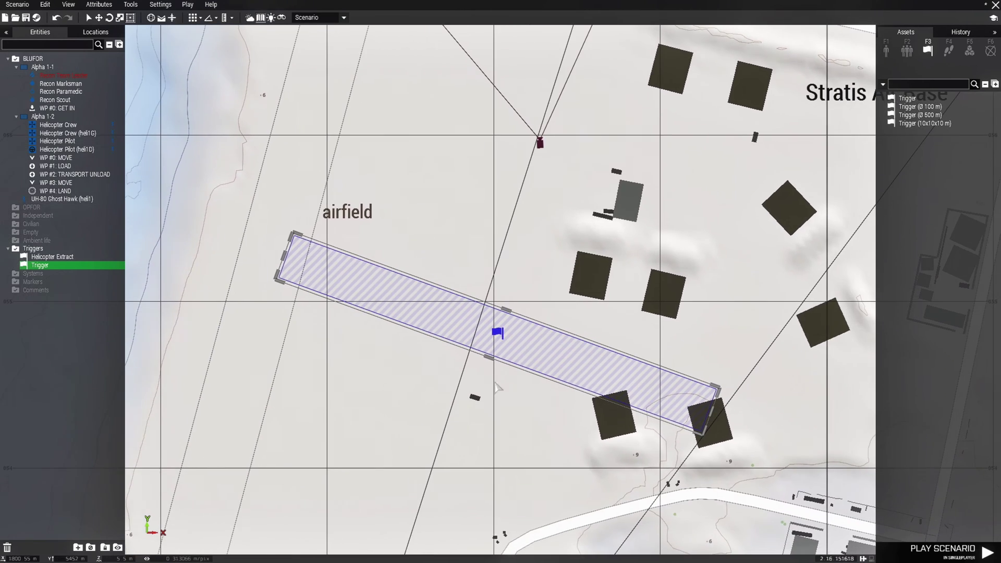
- Check in the trigger's attributes that it measures 135 × 13 m, leaving it unchanged
double_click(498, 331)
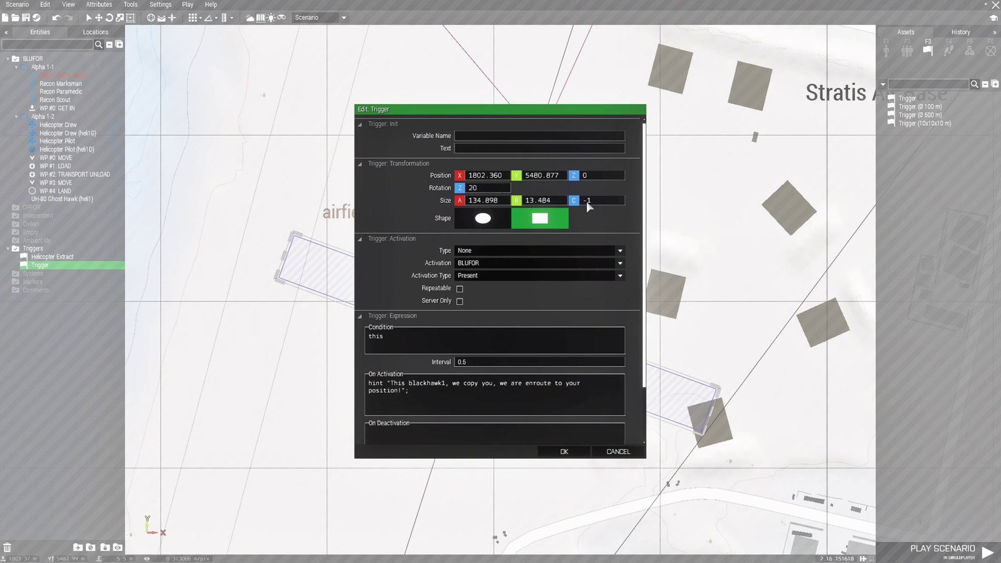
left_click(564, 452)
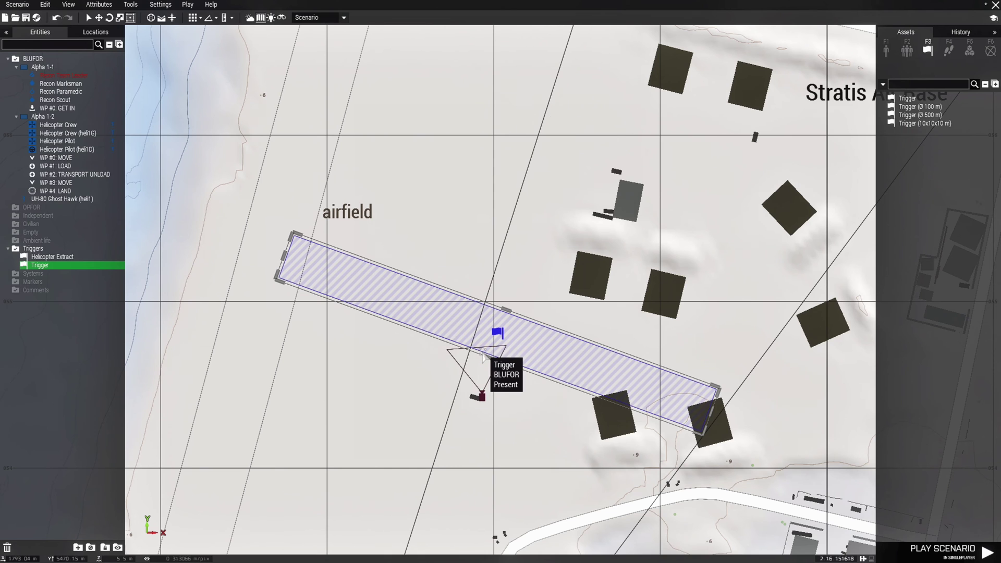
key("m")
mouse_move(527, 351)
right_mouse_down()
mouse_move(539, 261)
mouse_move(532, 52)
mouse_move(539, 386)
mouse_move(531, 368)
right_mouse_up()
- Pan the map toward the helicopter's position, then return to the 3D view of the soldiers
key("m")
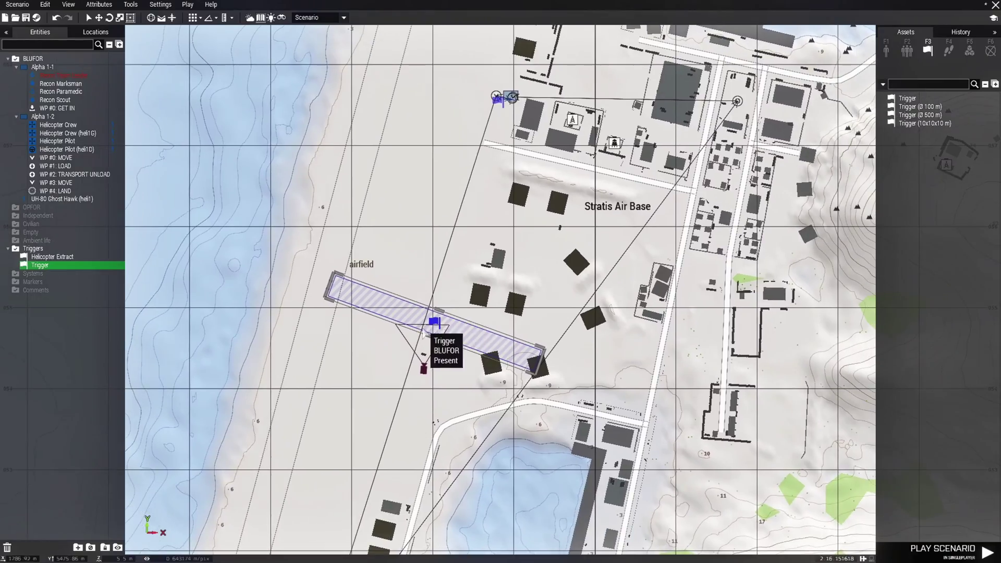
right_click_drag(411, 429, 432, 295)
right_click_drag(331, 477, 376, 342)
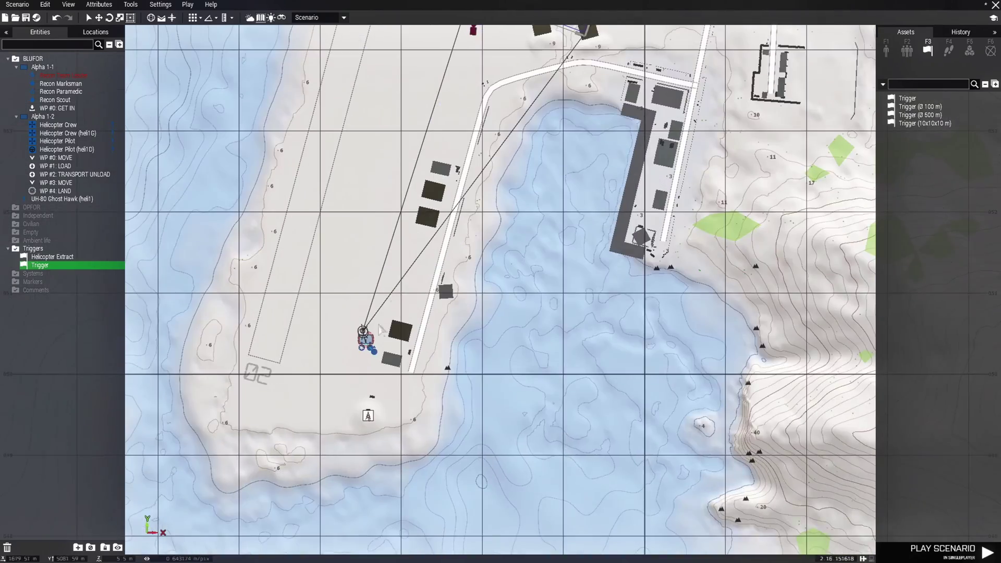
scroll(376, 342, "up", 3)
scroll(375, 342, "up", 2)
key("m")
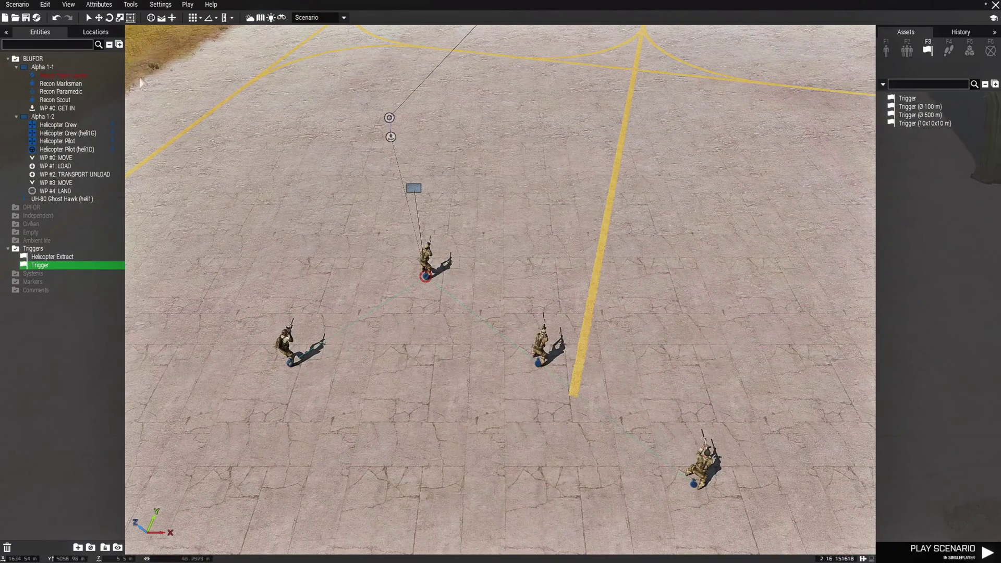
- Save the scenario under the new file name Heli_Extract
left_click(25, 18)
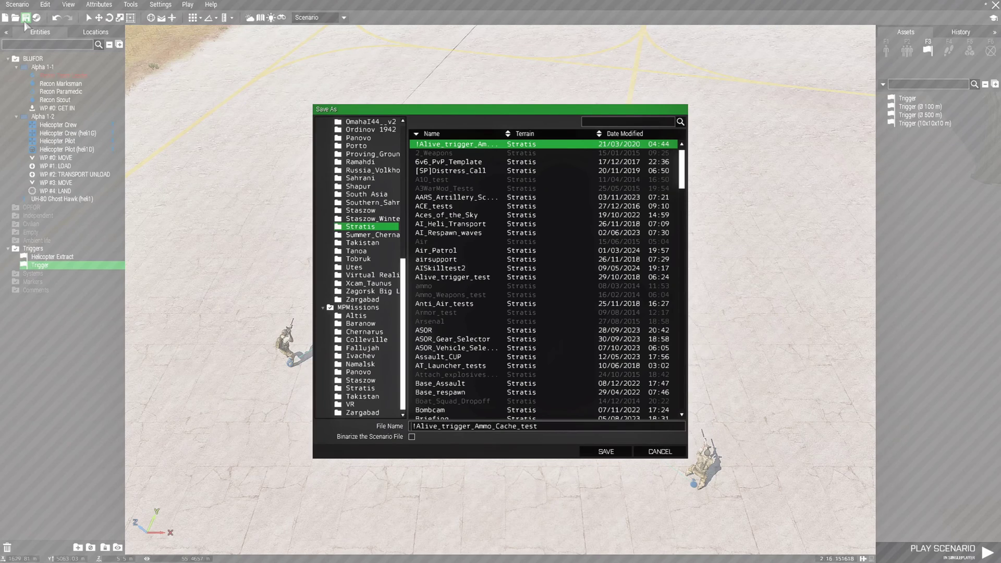
double_click(546, 425)
type("Heli_Extract")
key("Return")
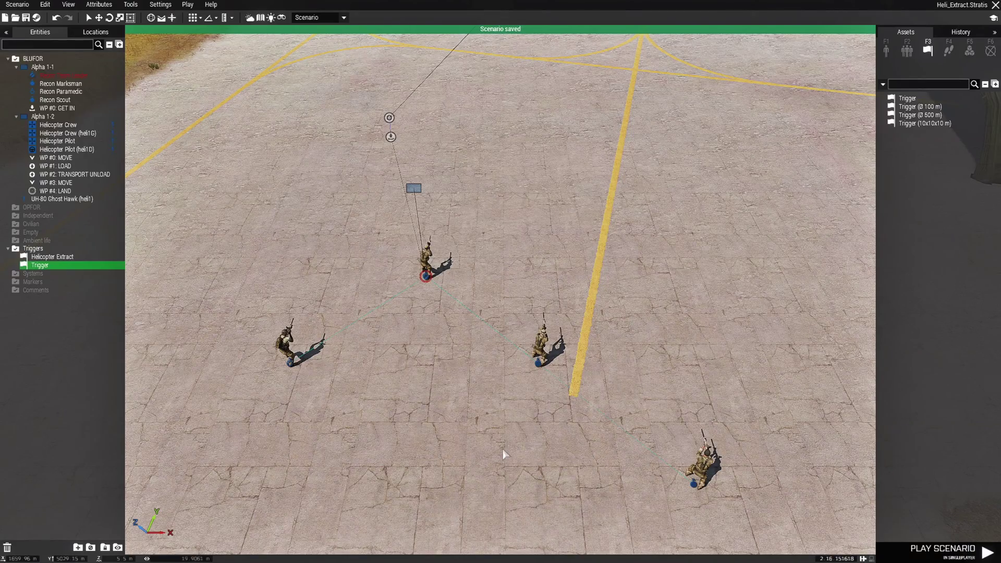
- Start the playtest and make the 0 Radio → 1 Helicopter Extract call from the communication menu
left_click(943, 550)
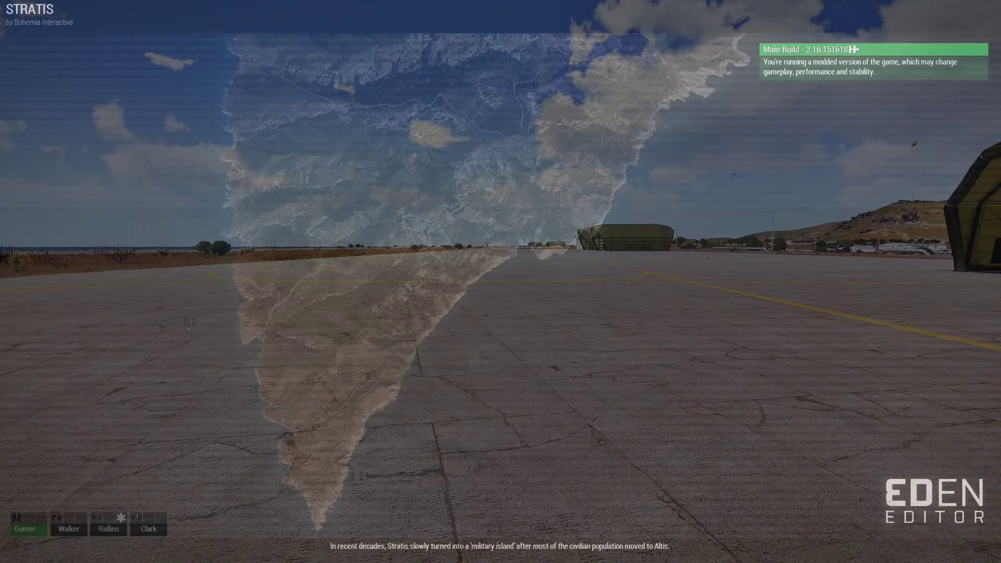
key("0")
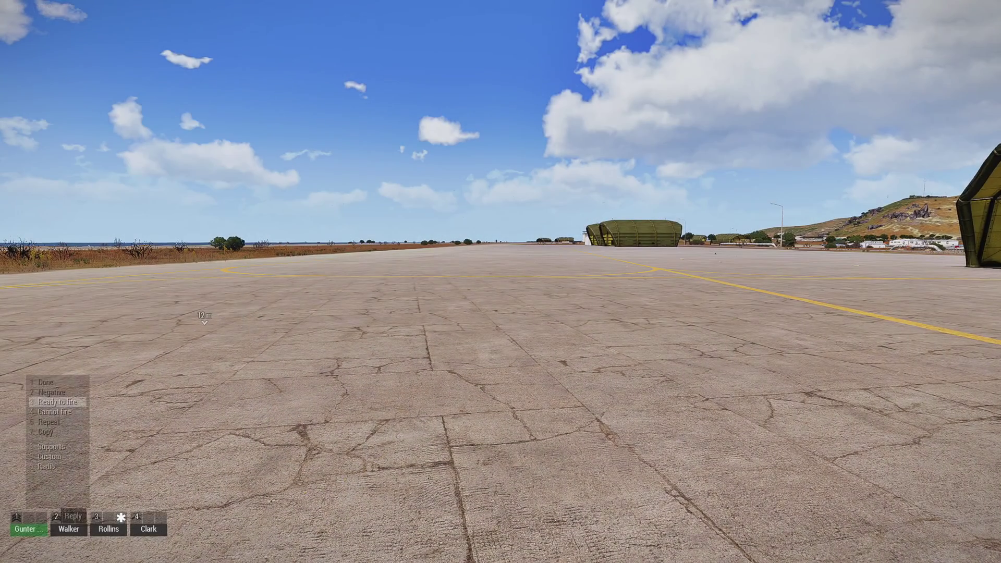
scroll(500, 281, "down", 4)
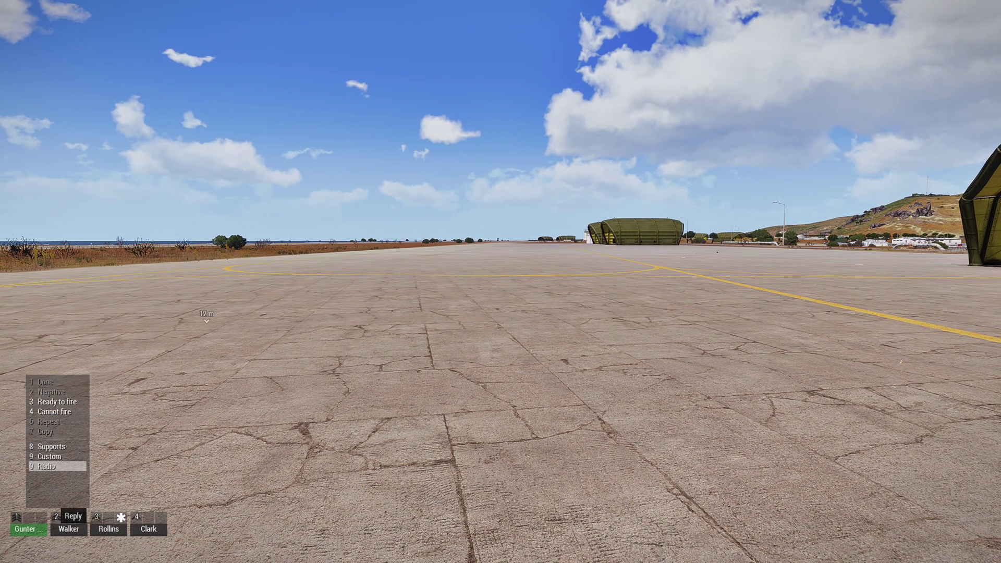
key("0")
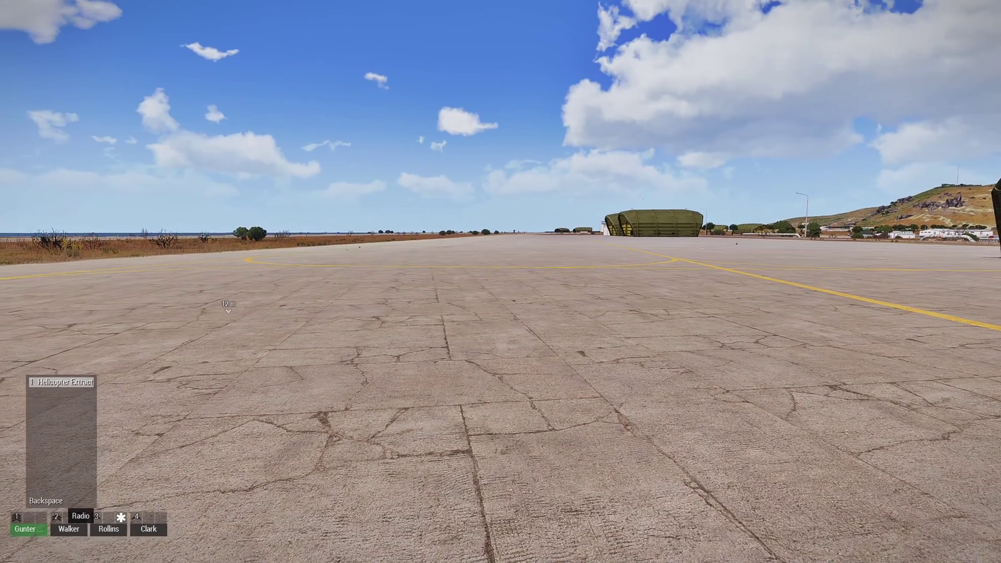
key("1")
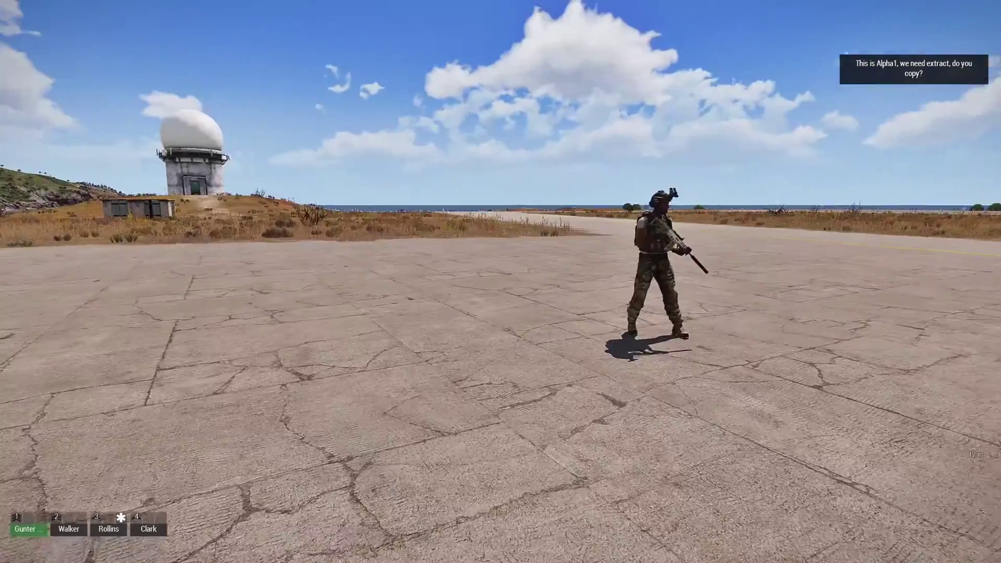
- Switch the throwable to a smoke grenade, throw it onto the runway, and look up at the incoming helicopter
key("grave")
key("8")
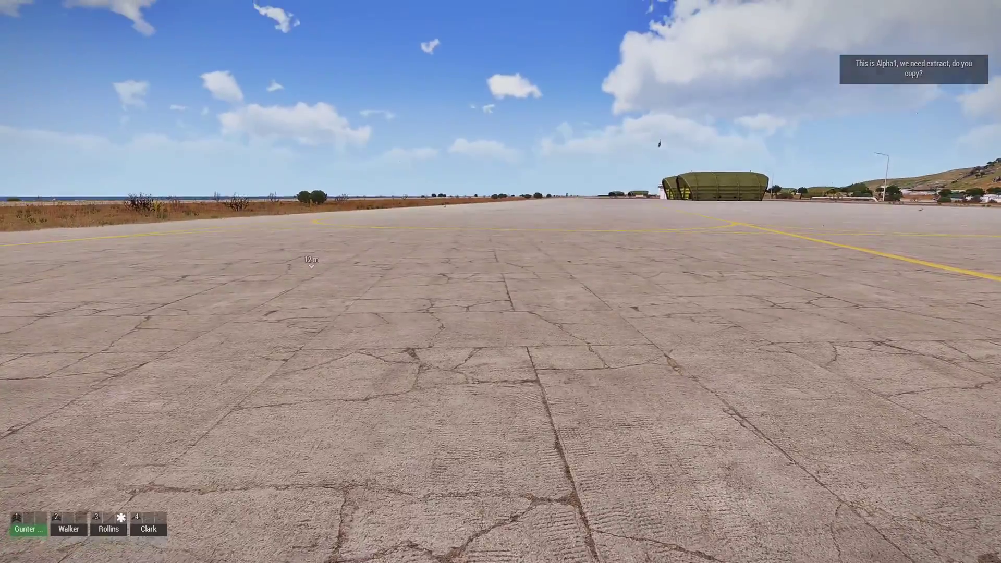
key("f")
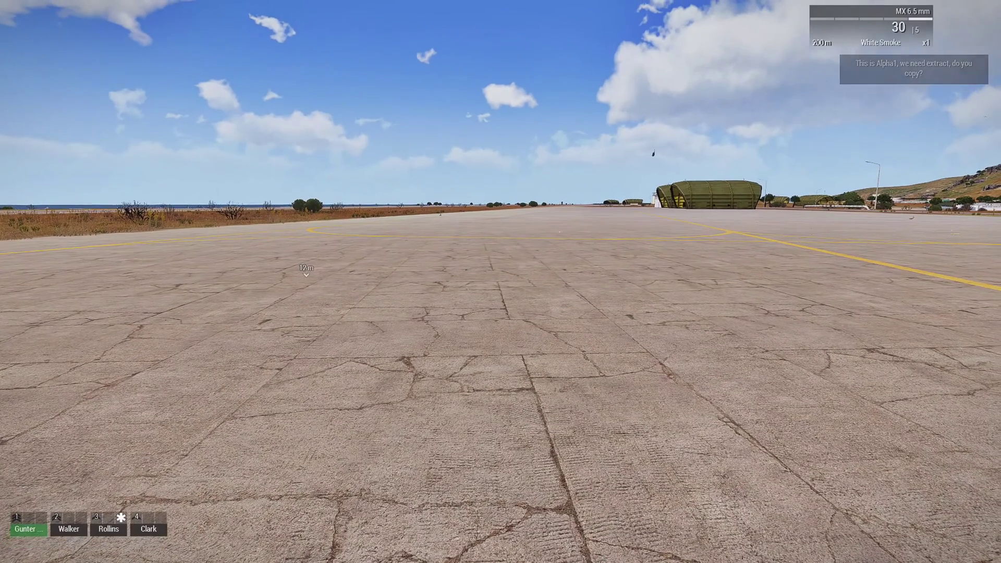
key("g")
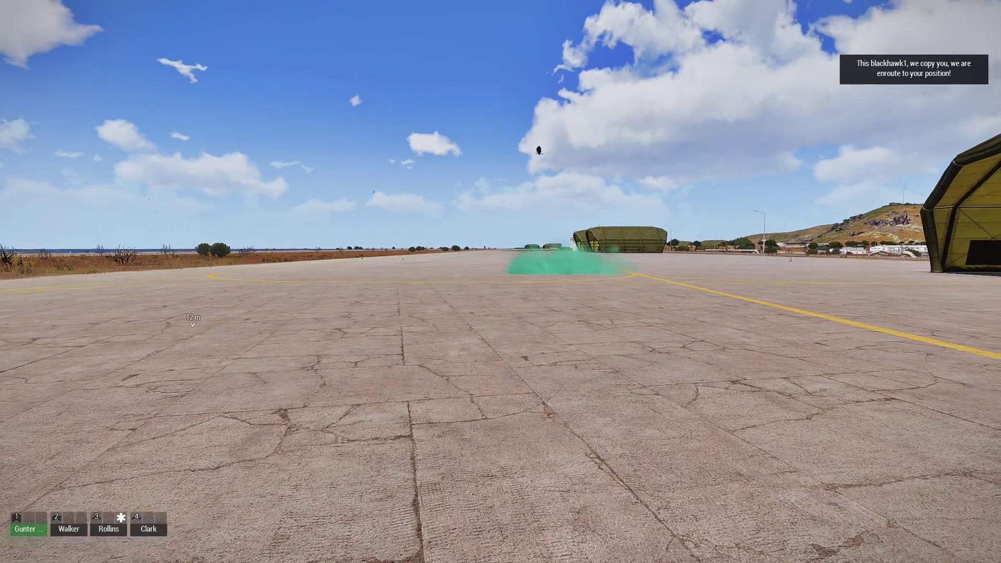
key("KP_Add")
key("KP_Subtract")
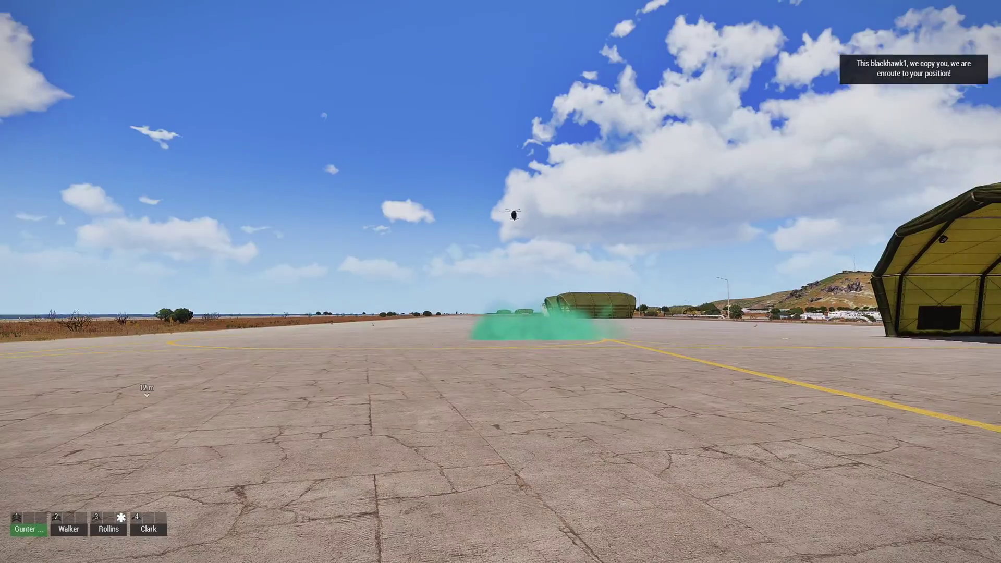